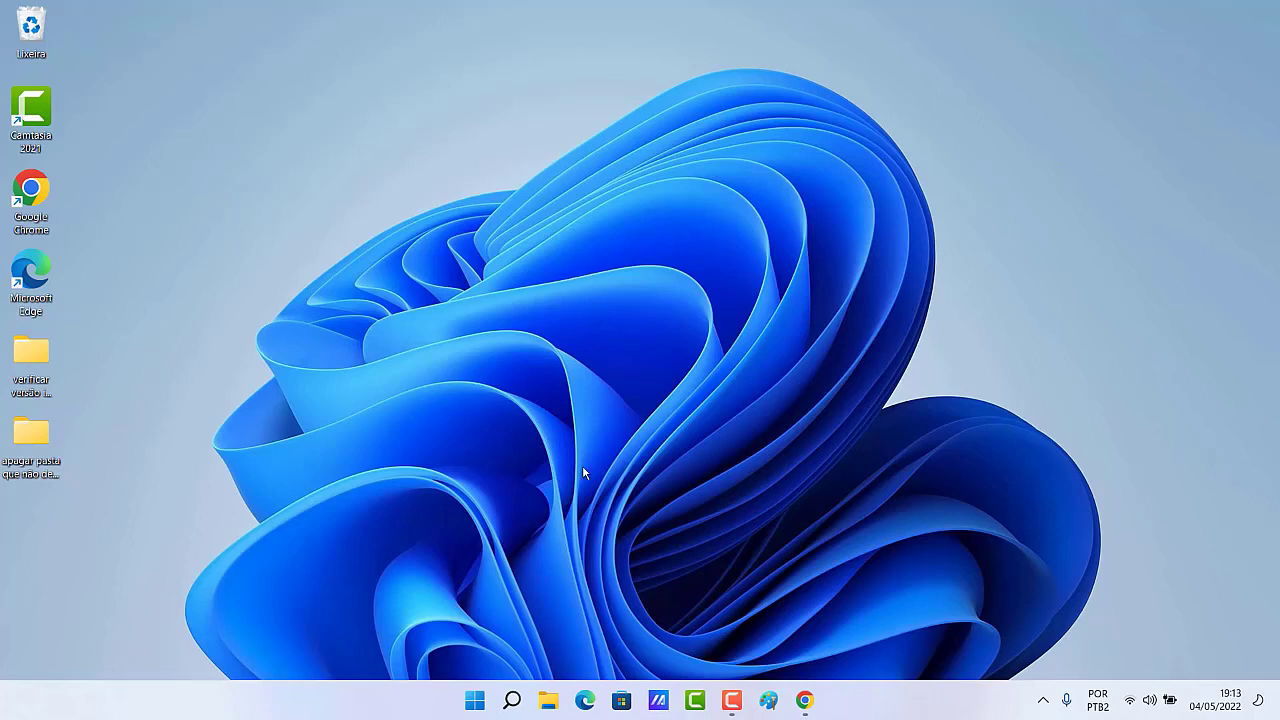
Open File Explorer and browse the desktop, Documentos and Camera folders, ending in the Imagens folder.
click(547, 703)
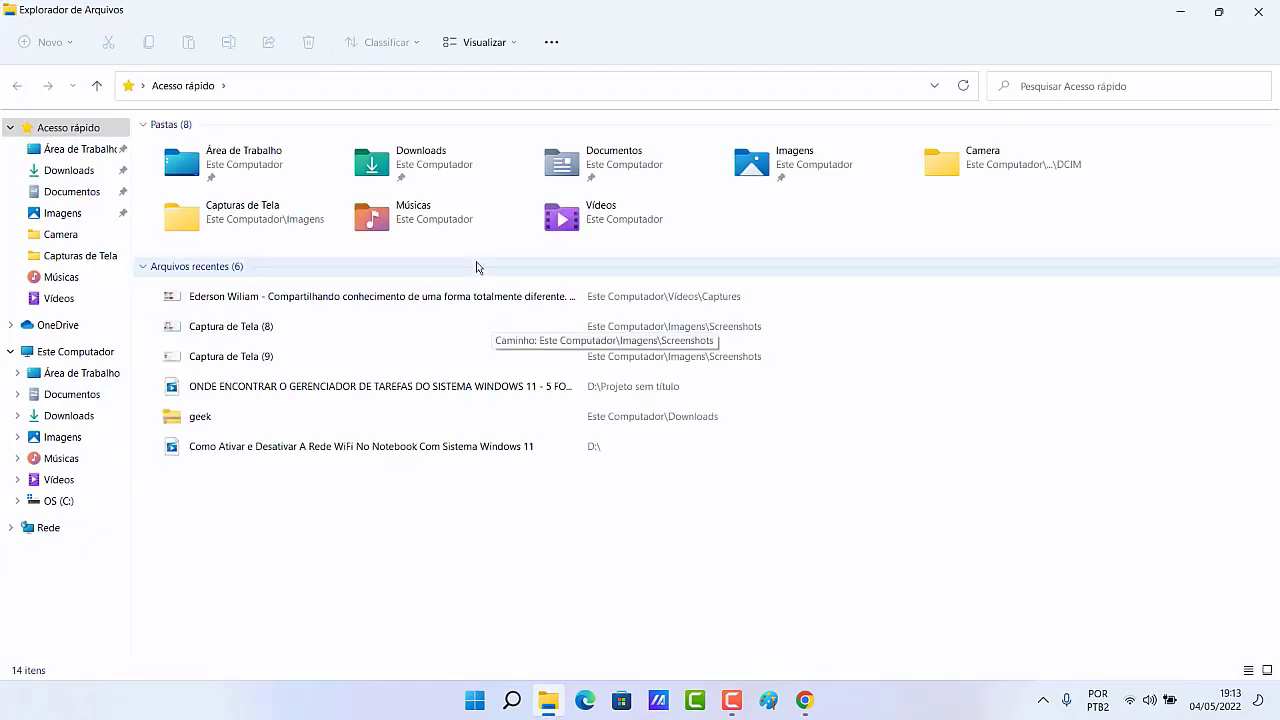
click(88, 150)
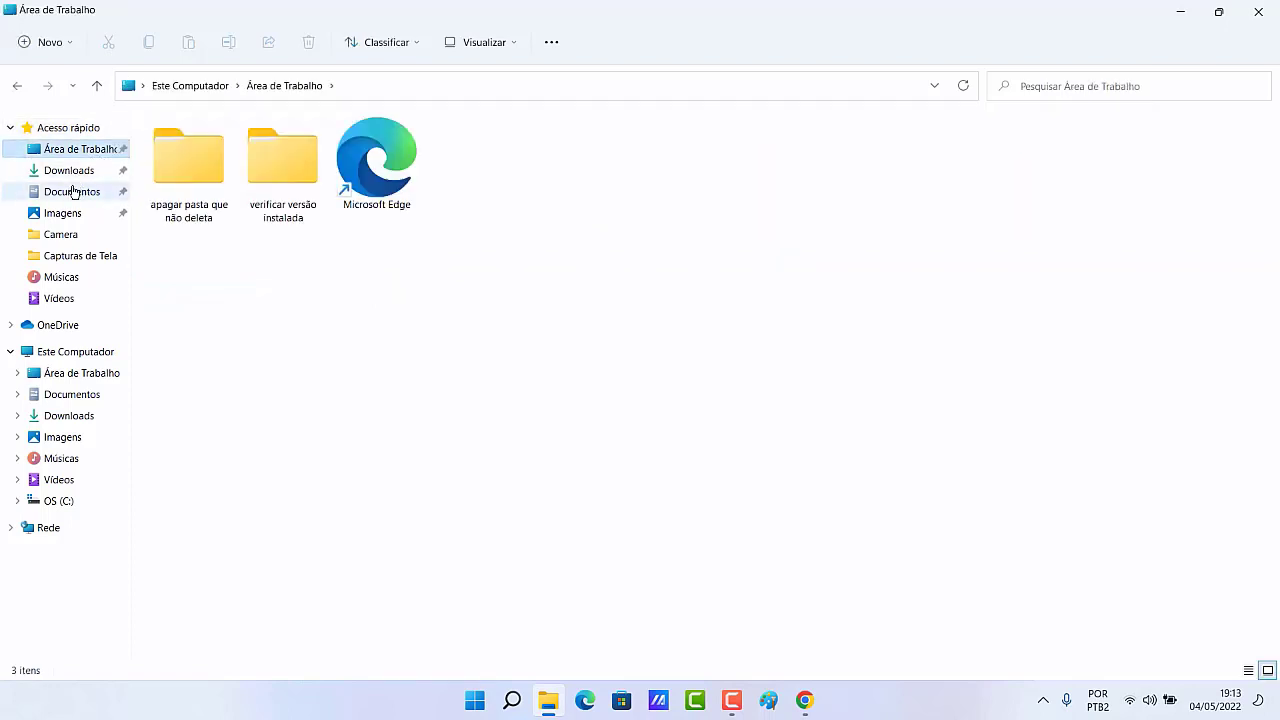
click(72, 192)
click(72, 235)
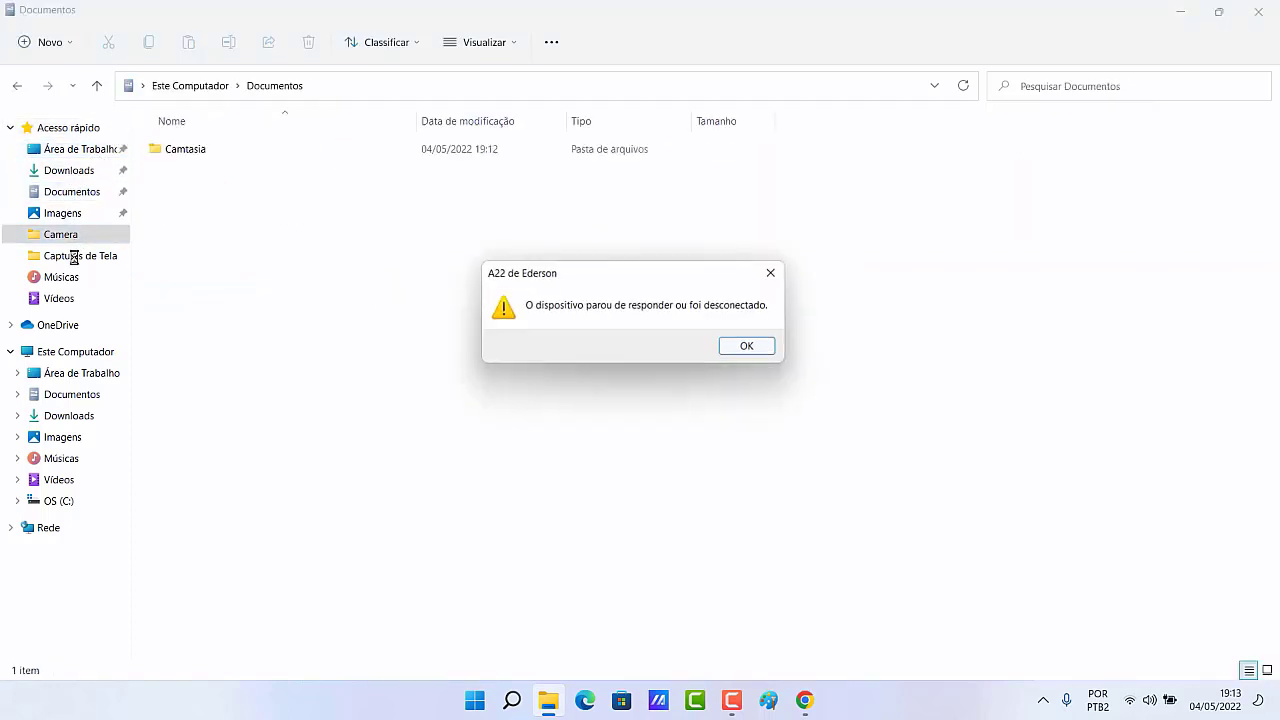
click(772, 272)
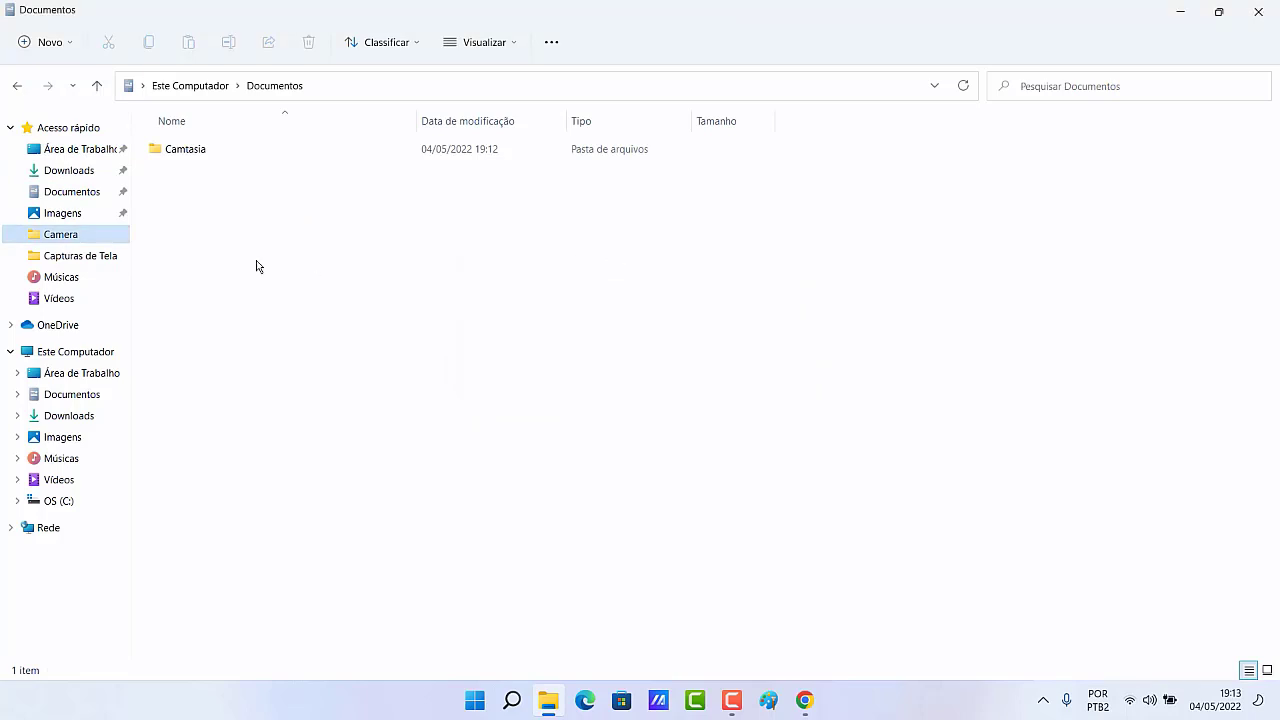
click(77, 219)
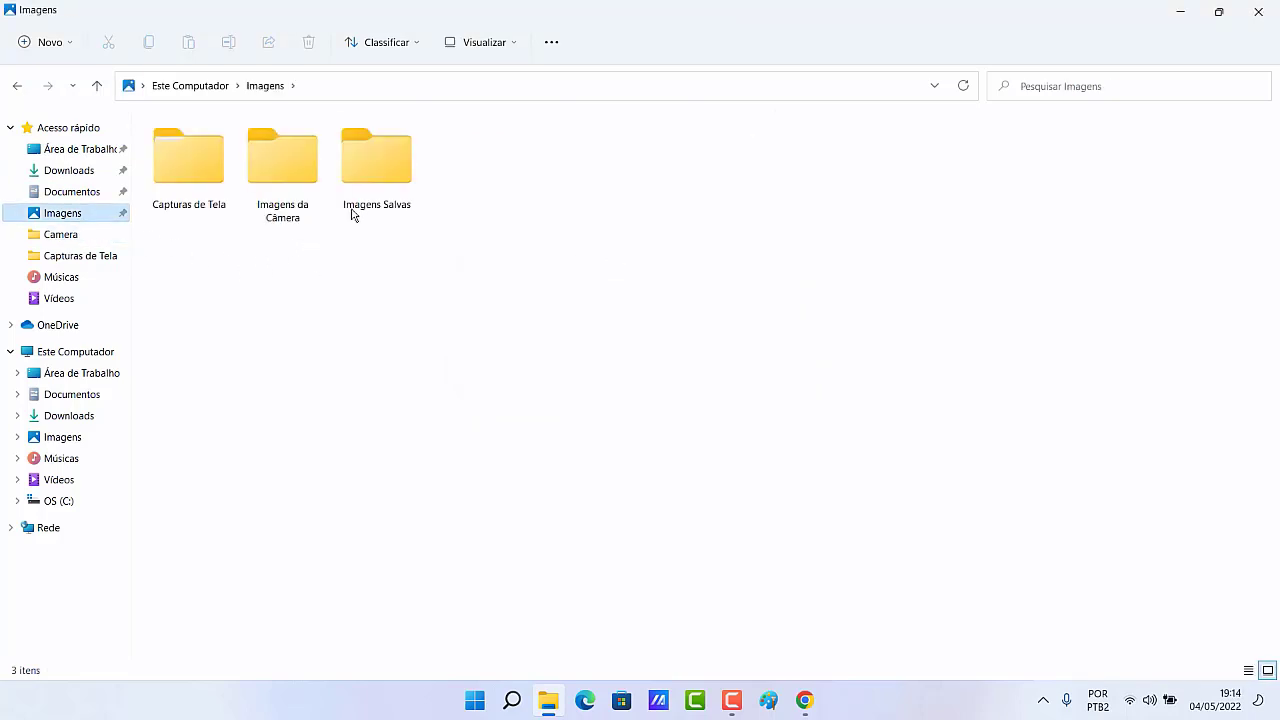
Check the contents of Imagens Salvas and Imagens da Câmera, and open the Capturas de Tela folder.
double_click(380, 182)
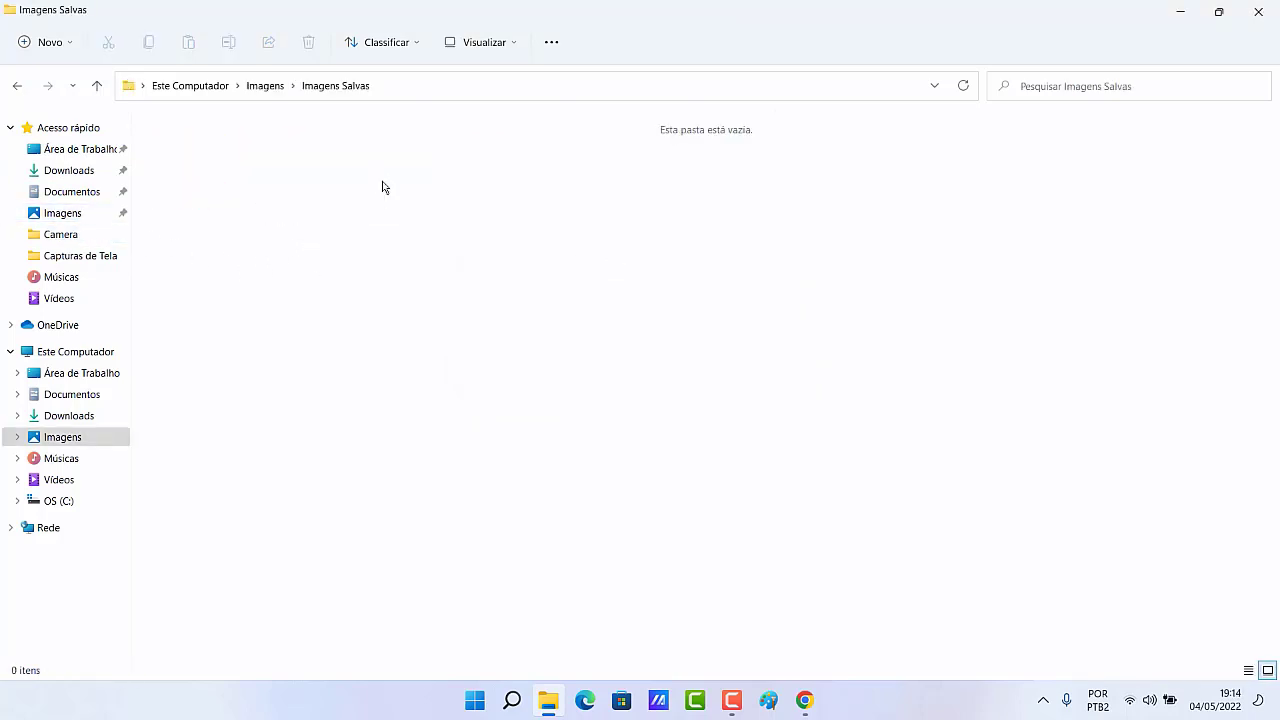
click(17, 85)
double_click(285, 171)
click(18, 85)
double_click(189, 172)
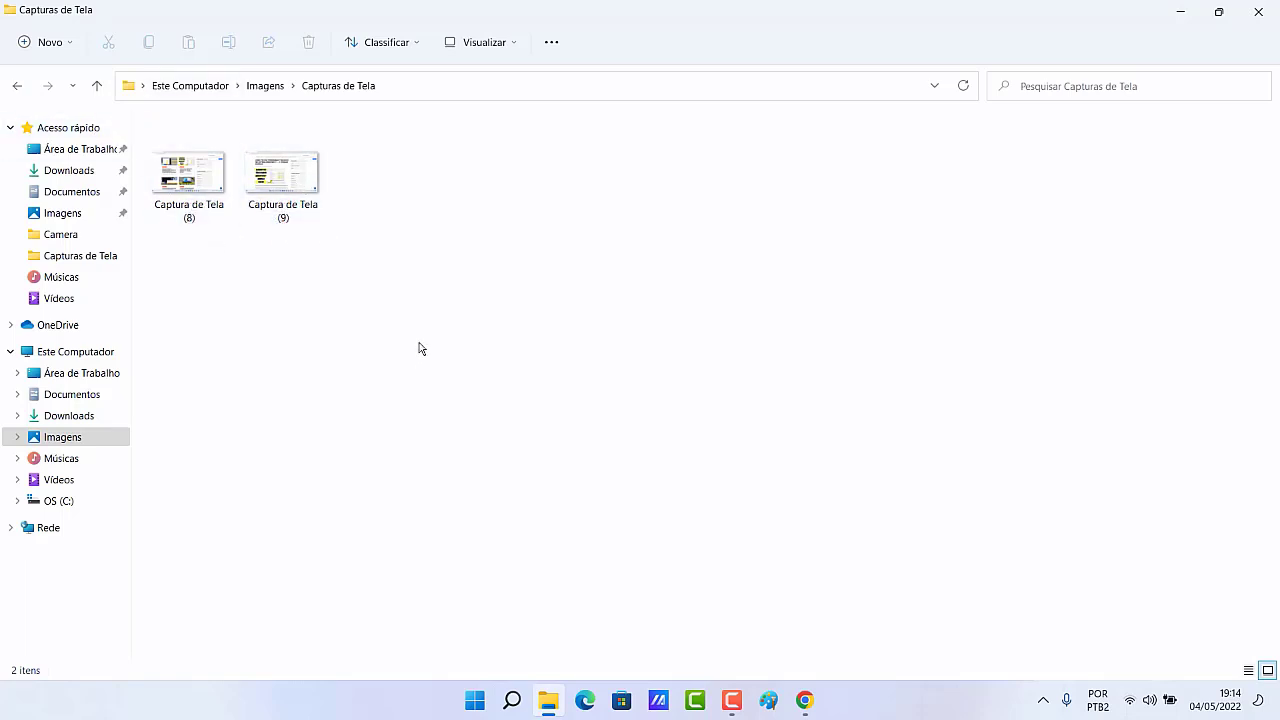
click(17, 86)
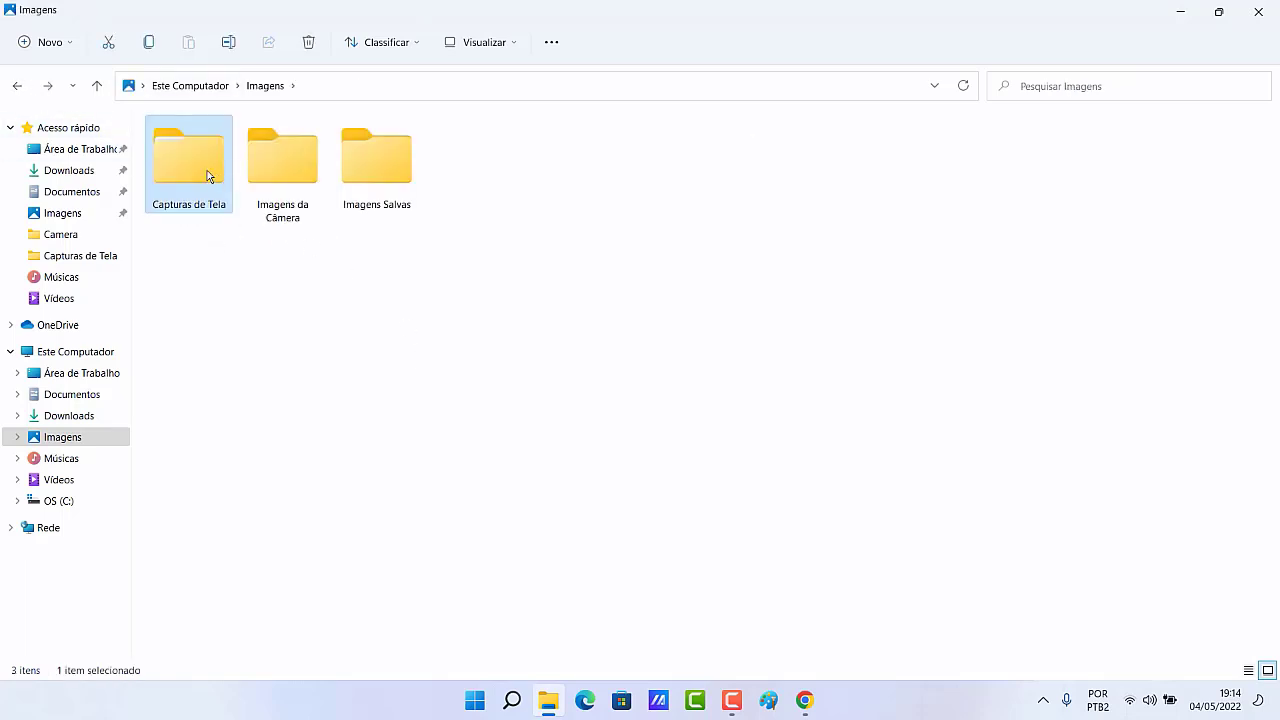
double_click(207, 176)
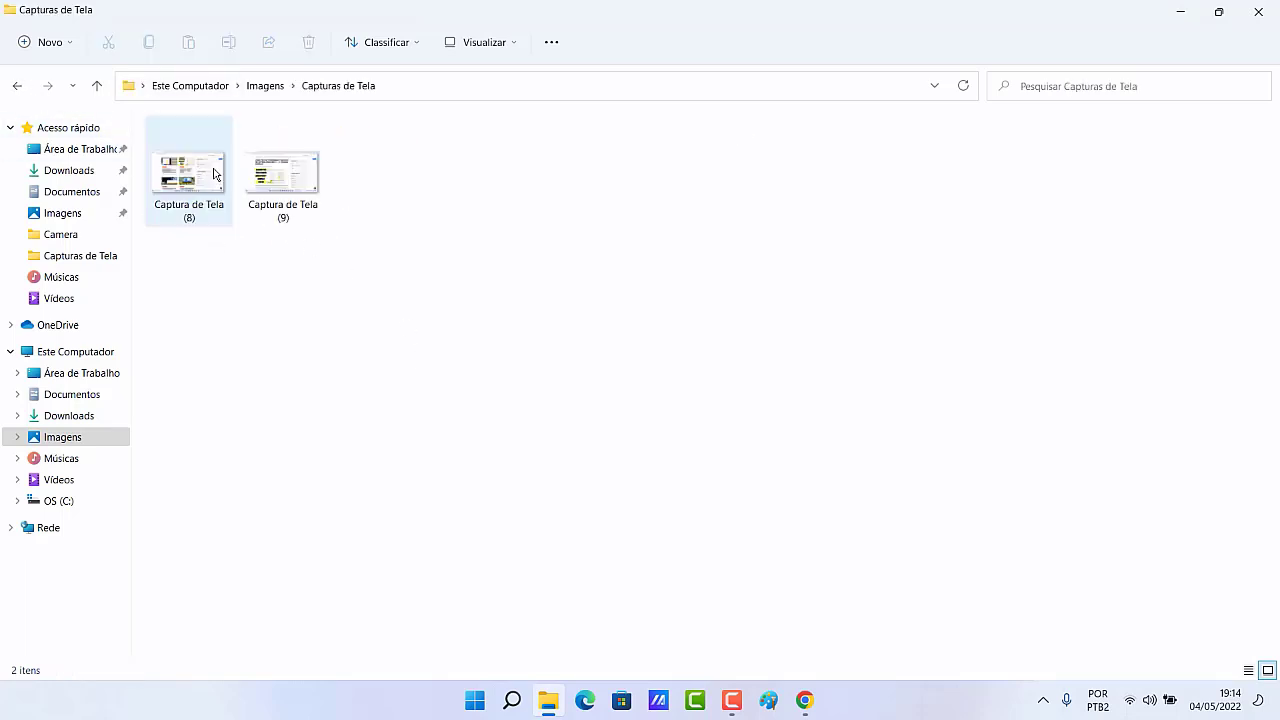
Create a new Microsoft Word document with the default name in the Capturas de Tela folder.
right_click(517, 264)
mouse_move(617, 401)
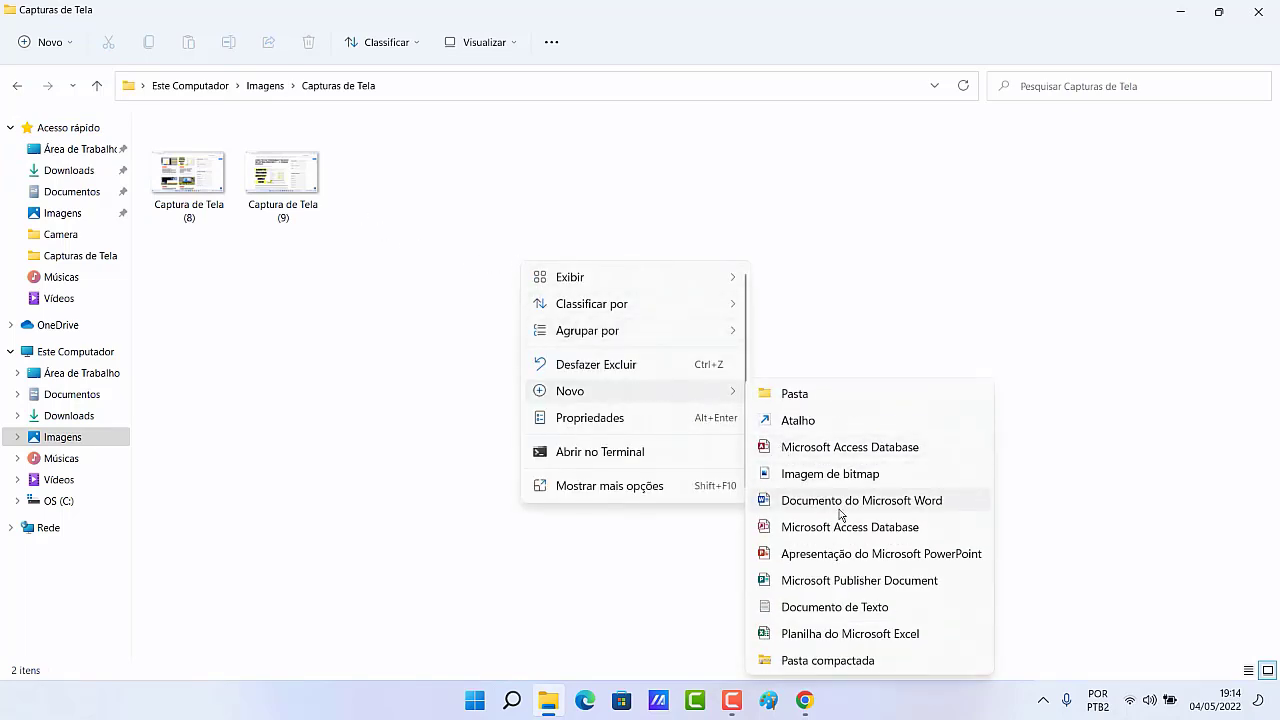
click(858, 500)
key(Return)
Create a new text document with the default name beside the Word document in Capturas de Tela.
right_click(580, 274)
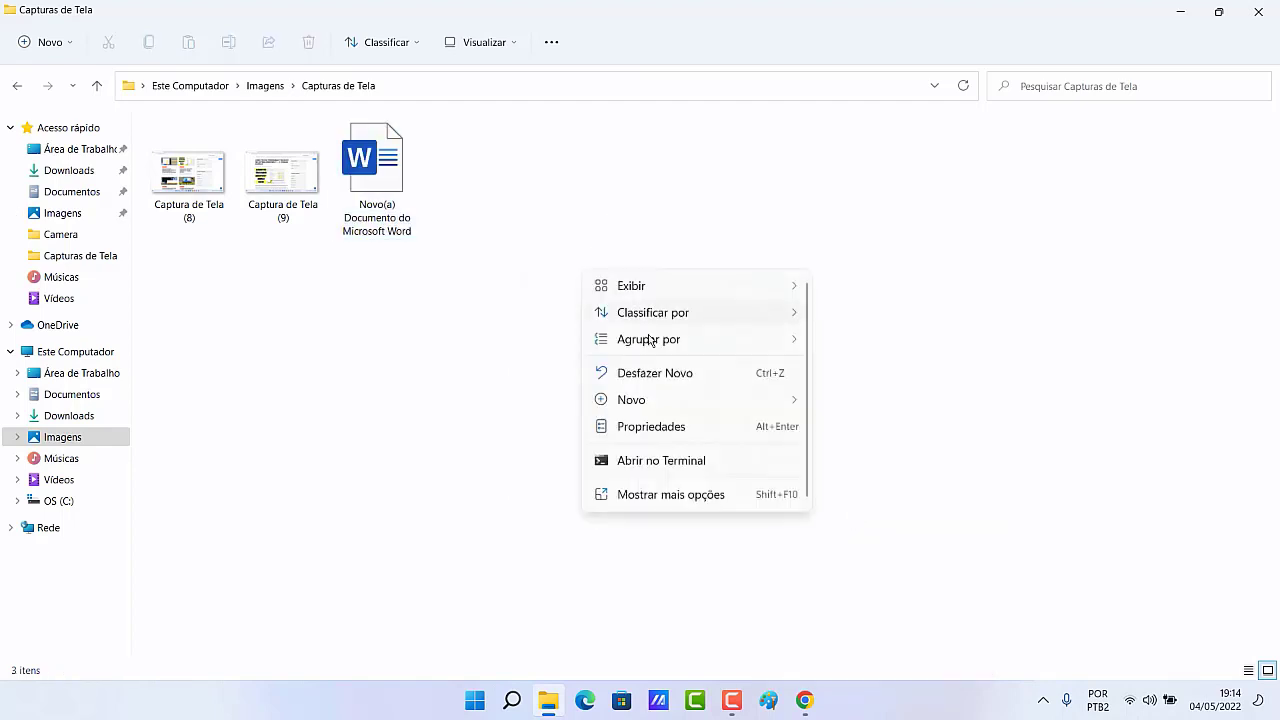
mouse_move(699, 400)
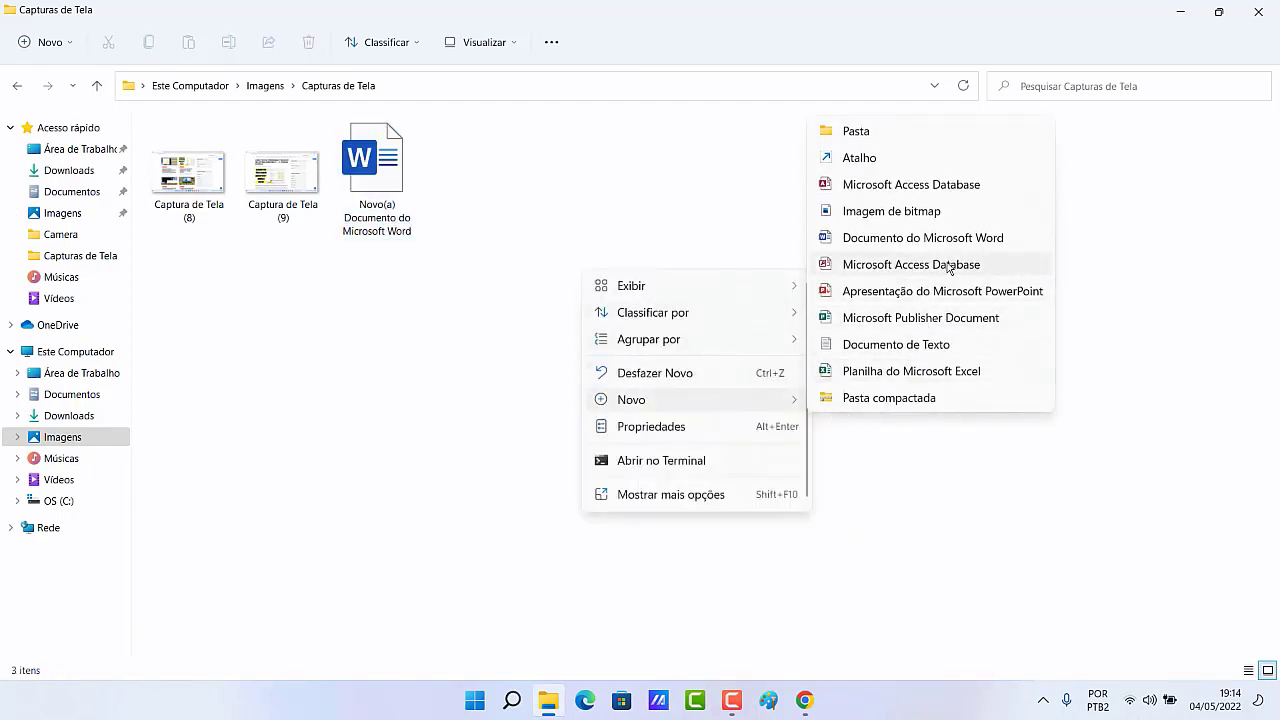
click(940, 345)
click(483, 257)
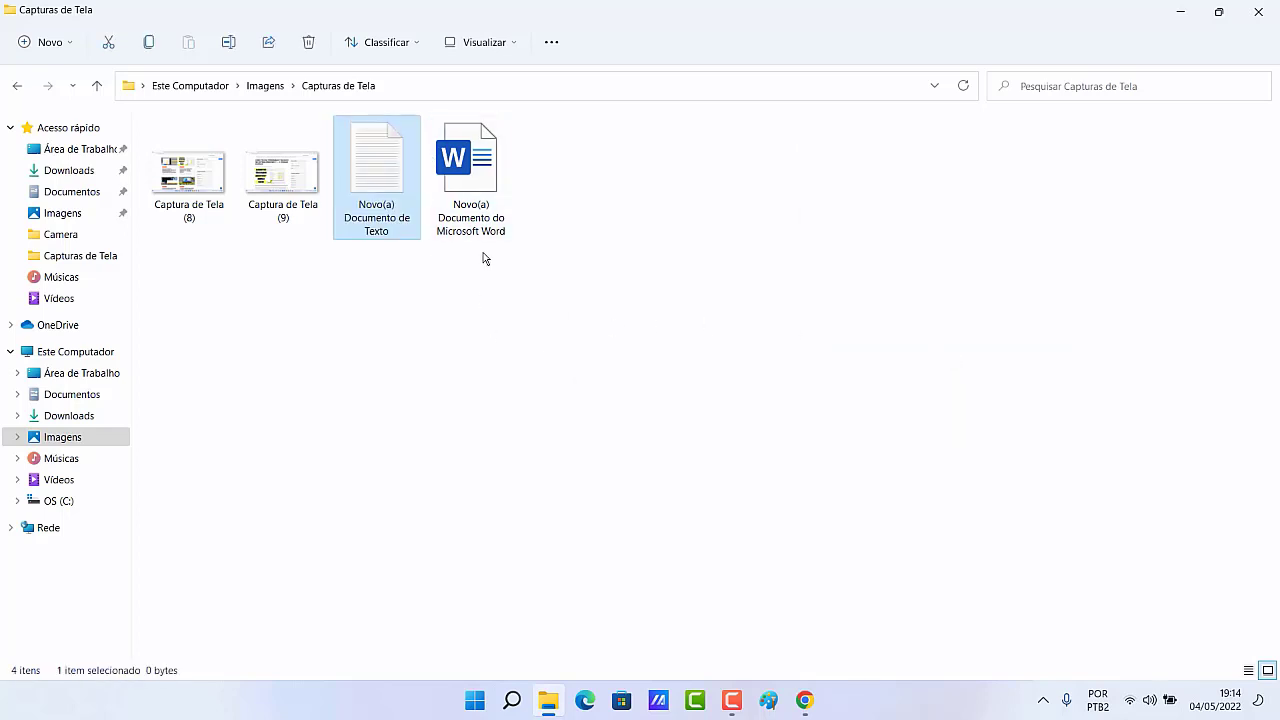
click(475, 264)
Set the Capturas de Tela folder in Imagens as hidden (Oculto), applying the change to its subfolders and files.
click(15, 85)
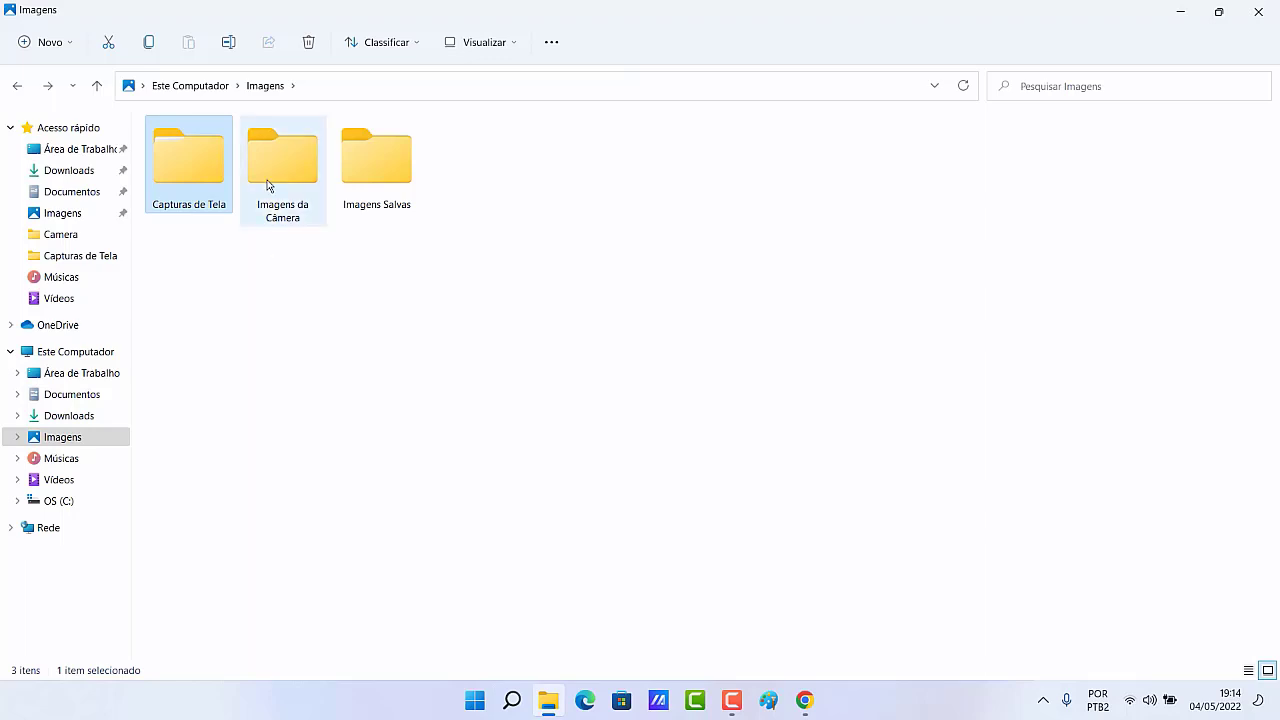
right_click(211, 183)
click(197, 263)
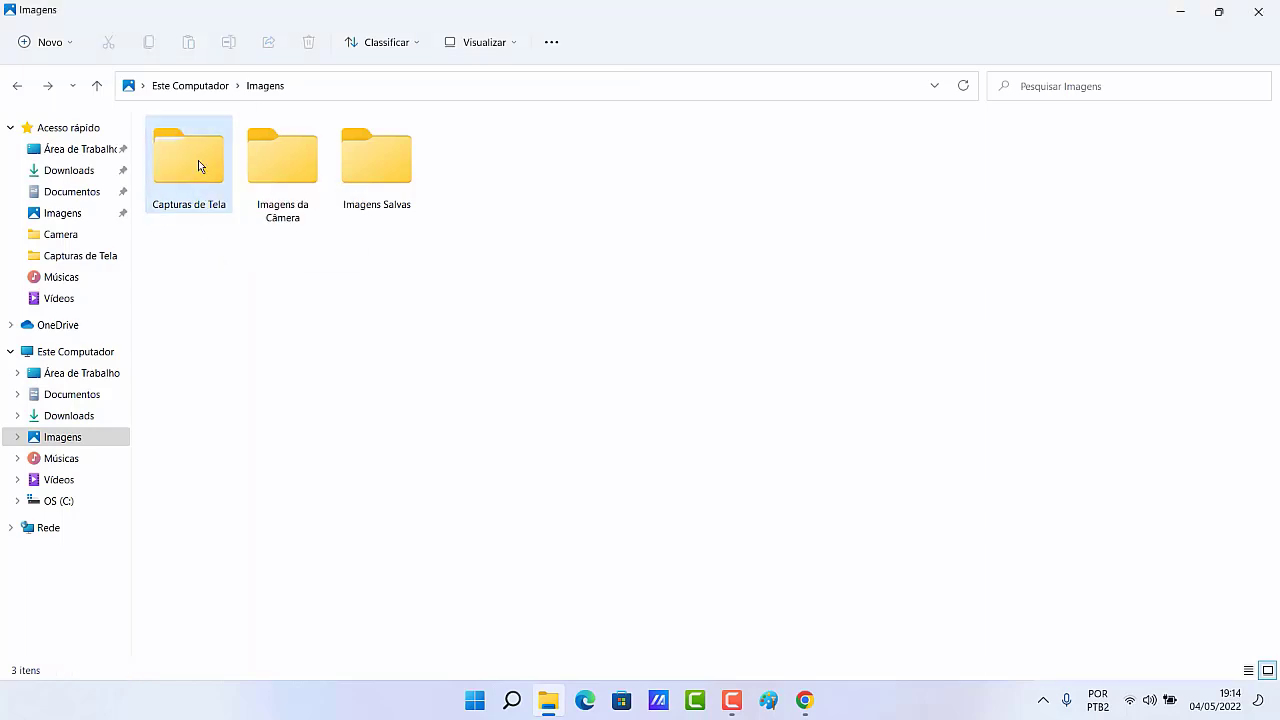
right_click(198, 166)
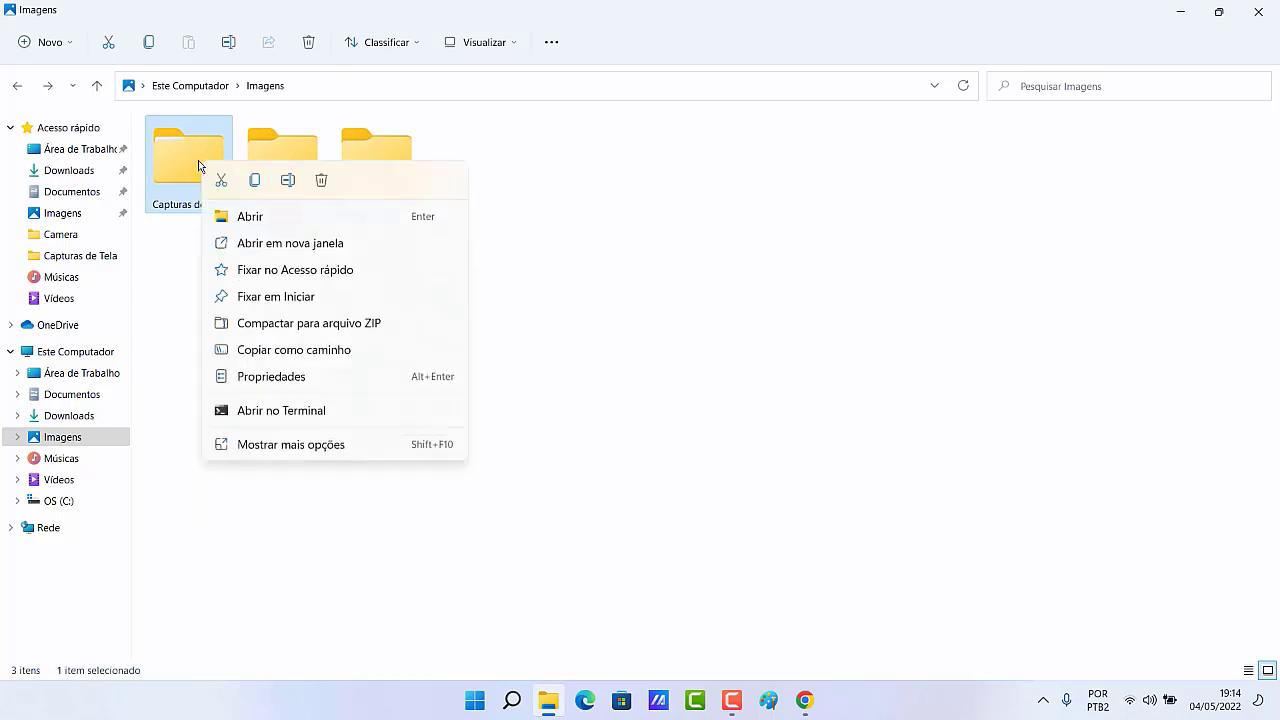
click(285, 377)
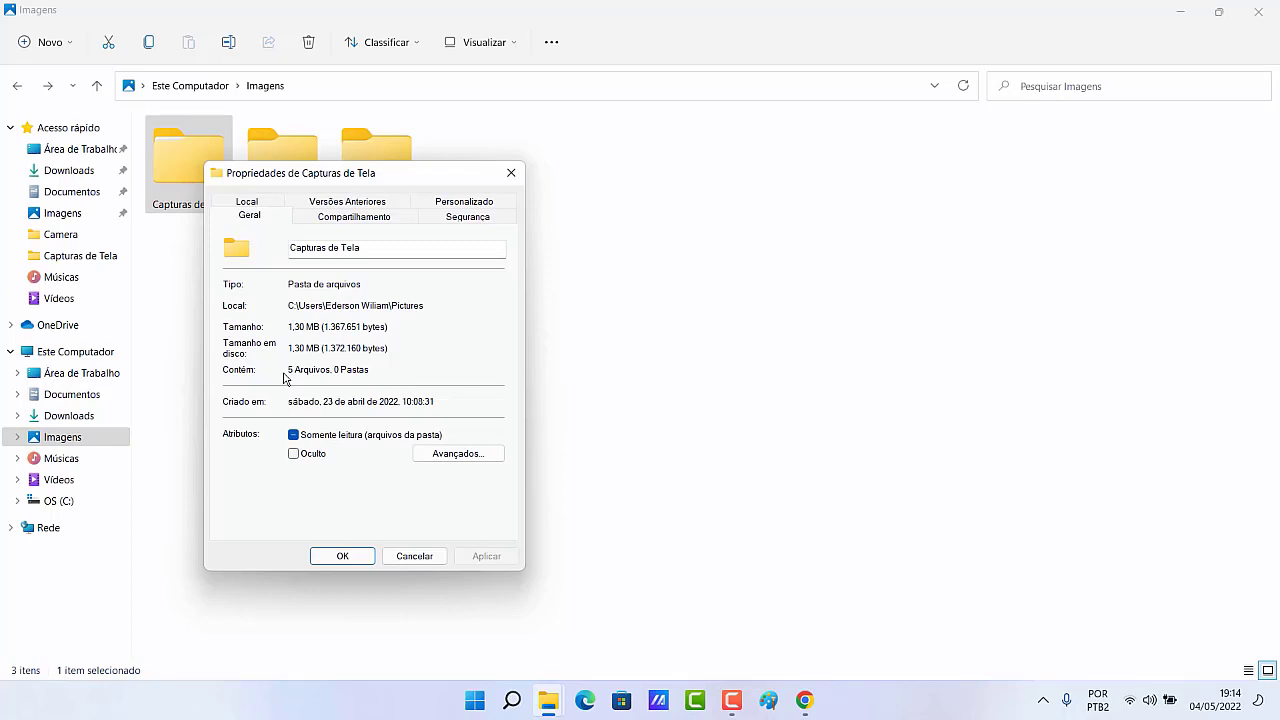
click(294, 454)
click(487, 559)
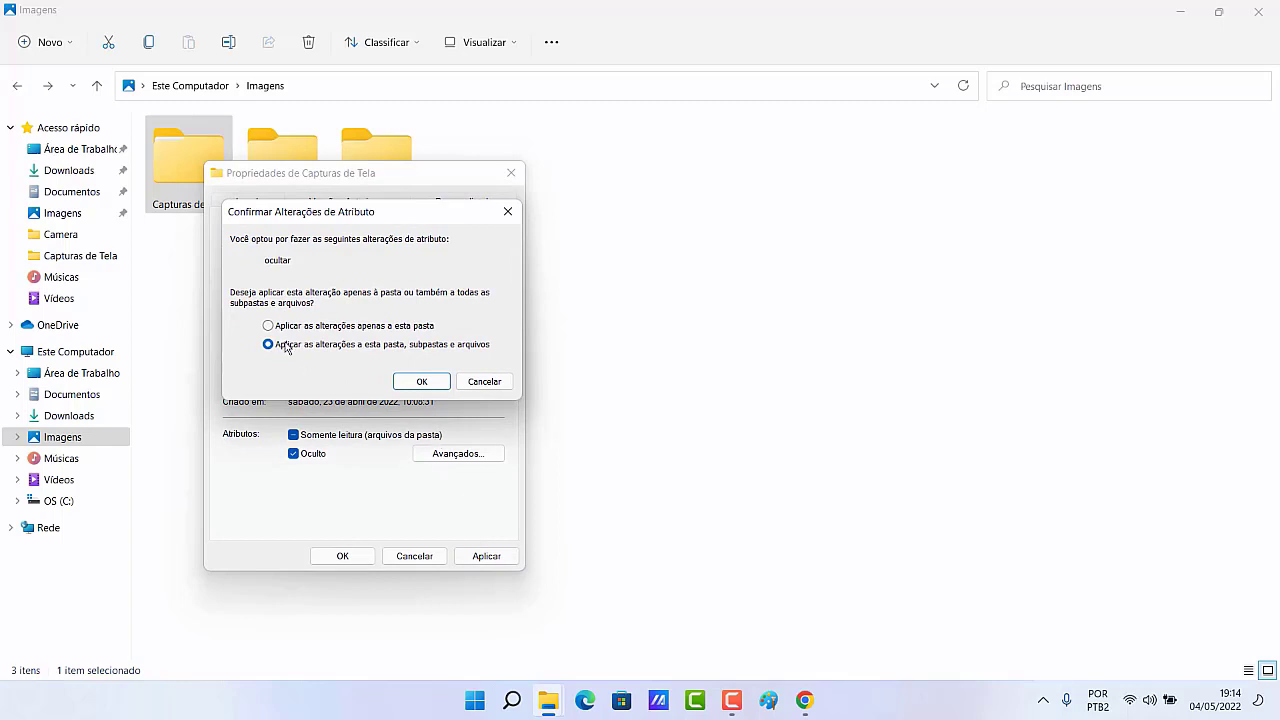
click(421, 381)
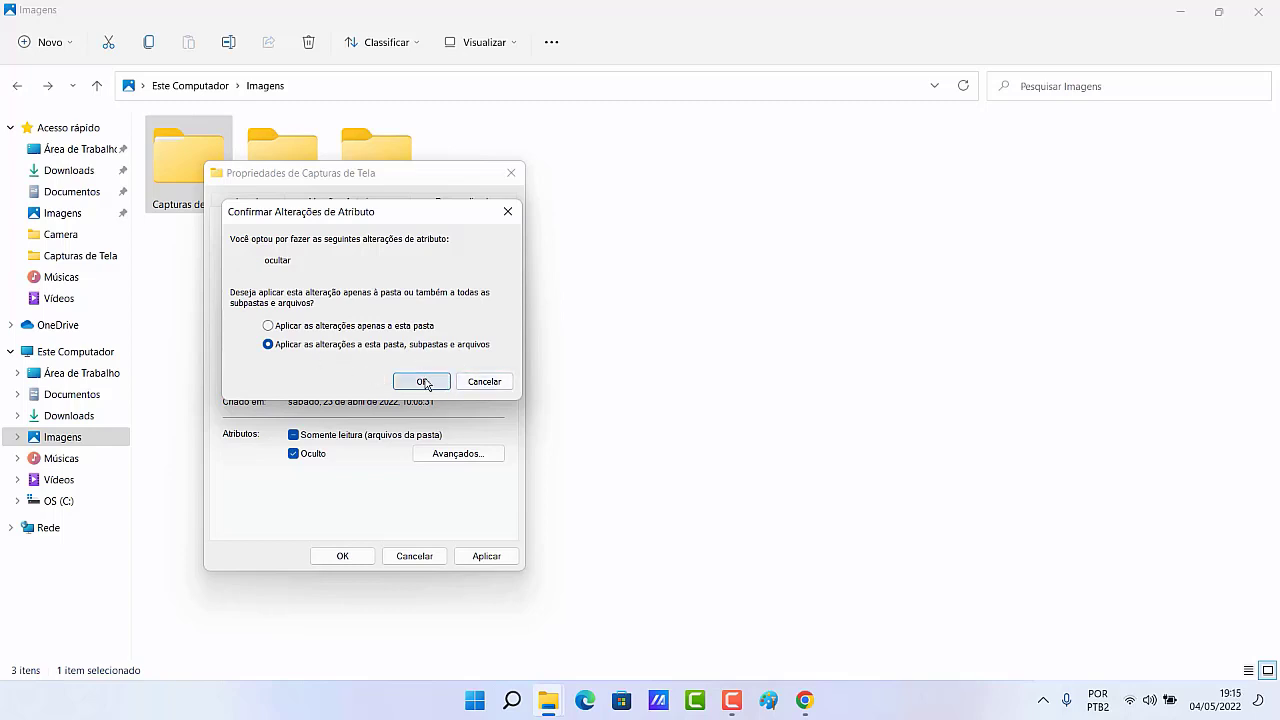
click(355, 558)
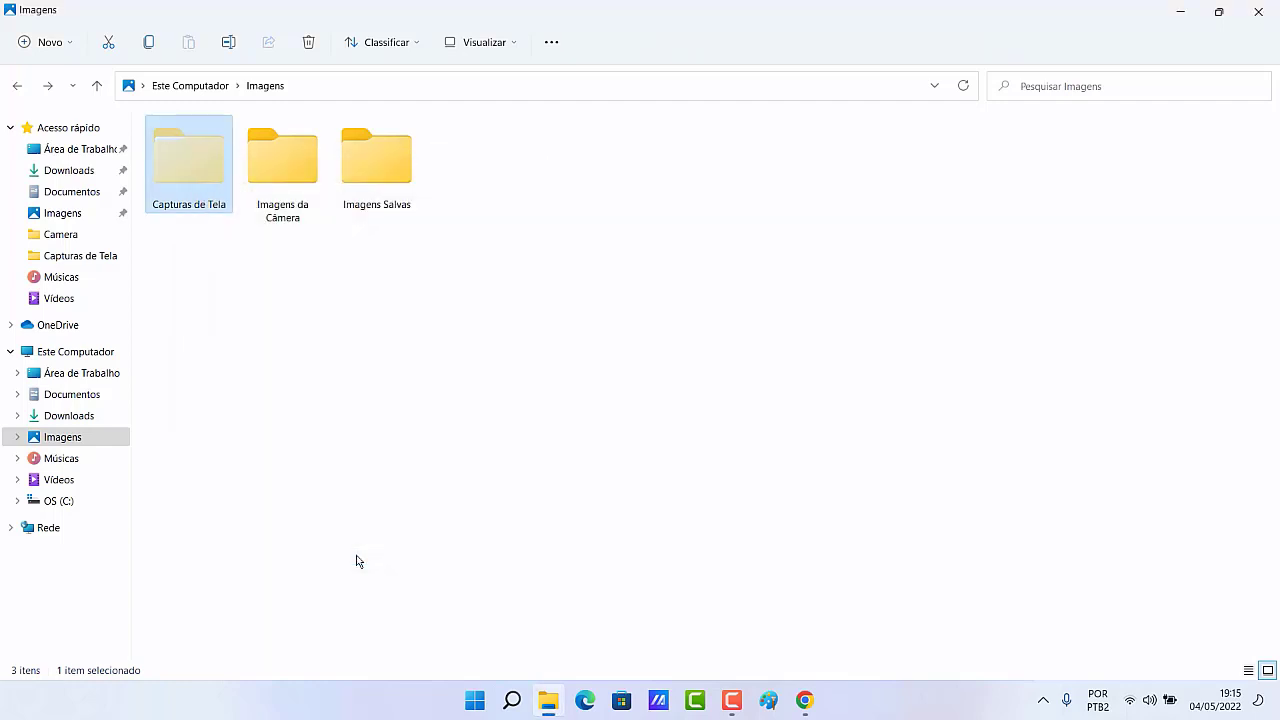
click(232, 340)
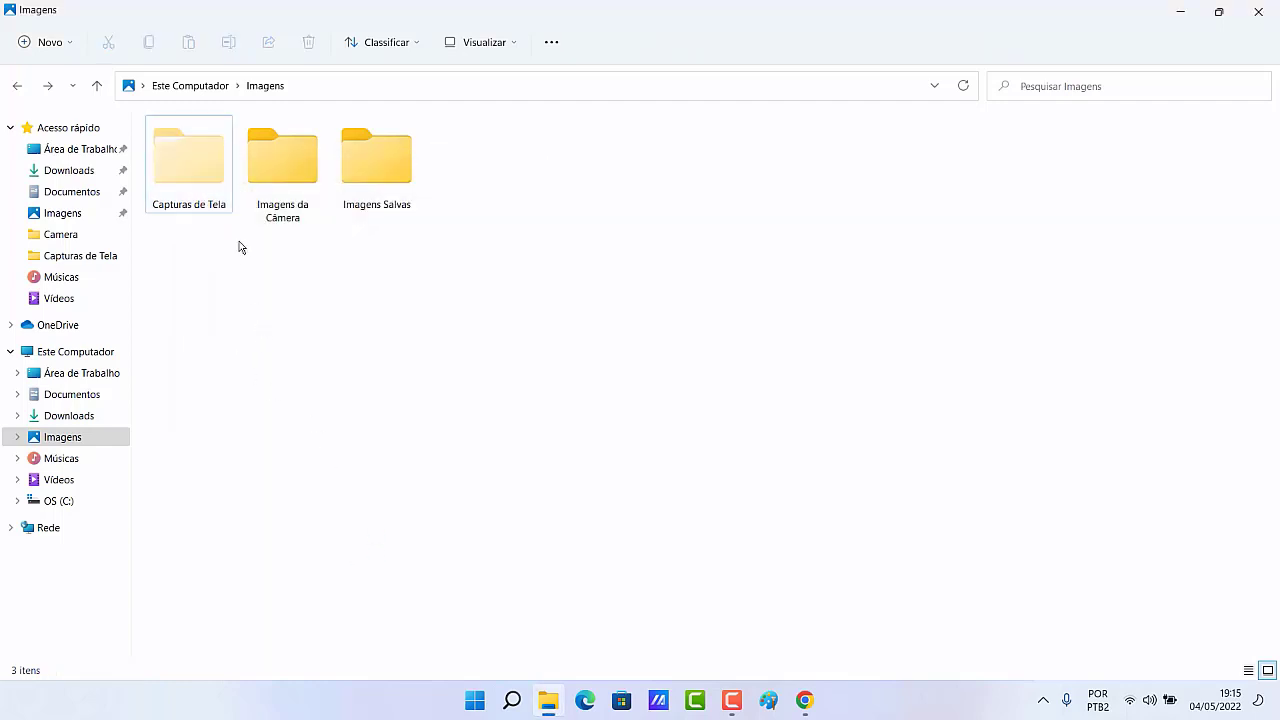
Turn off the display of hidden items (Itens ocultos) in the Imagens folder and close the window.
click(507, 46)
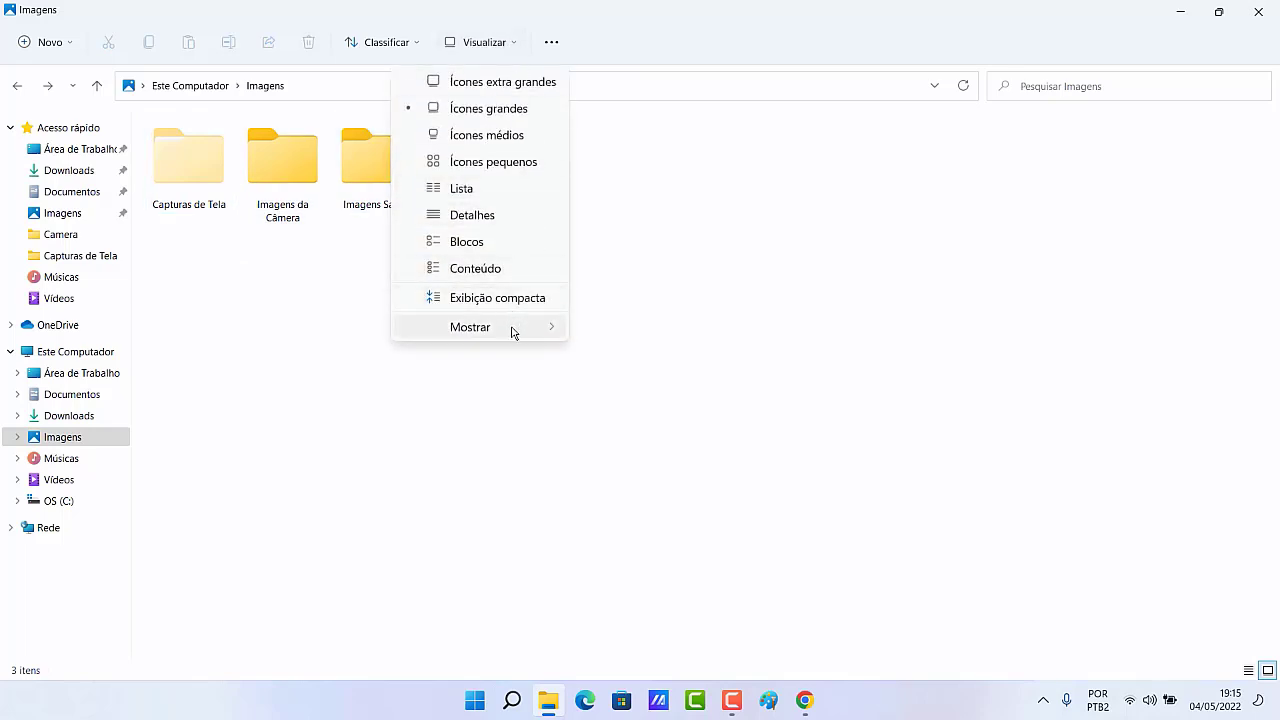
mouse_move(529, 328)
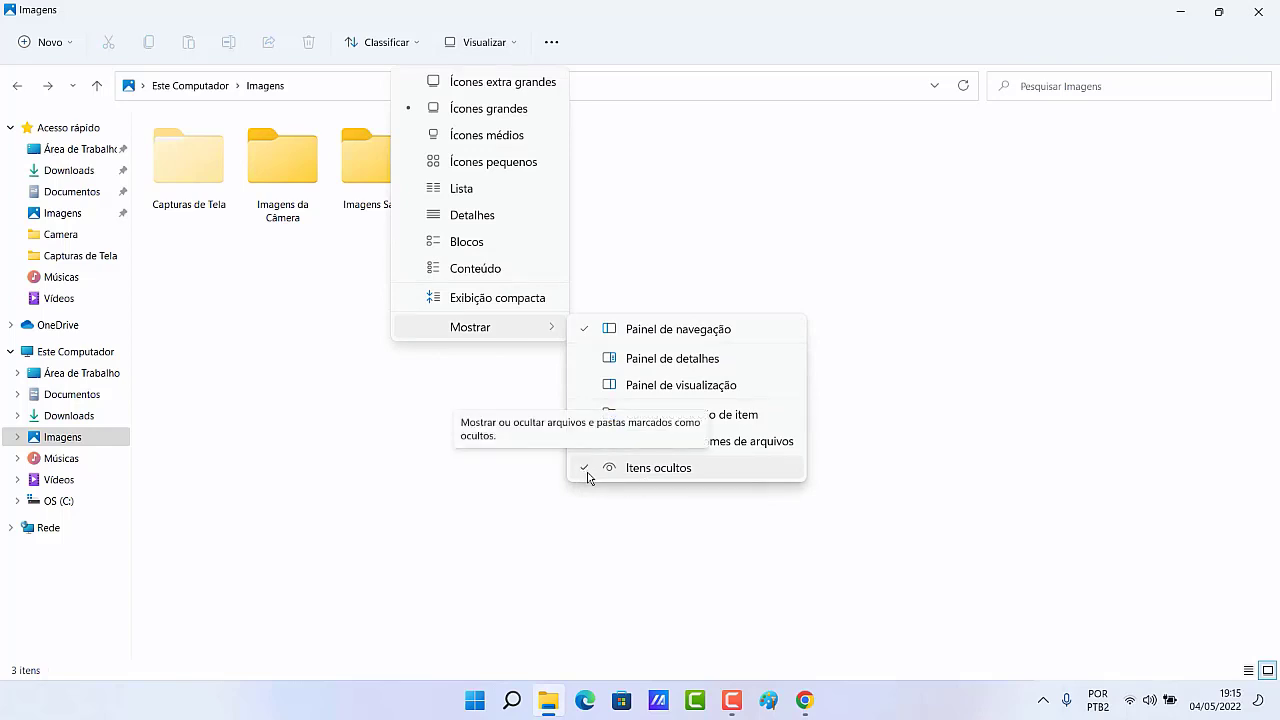
click(645, 468)
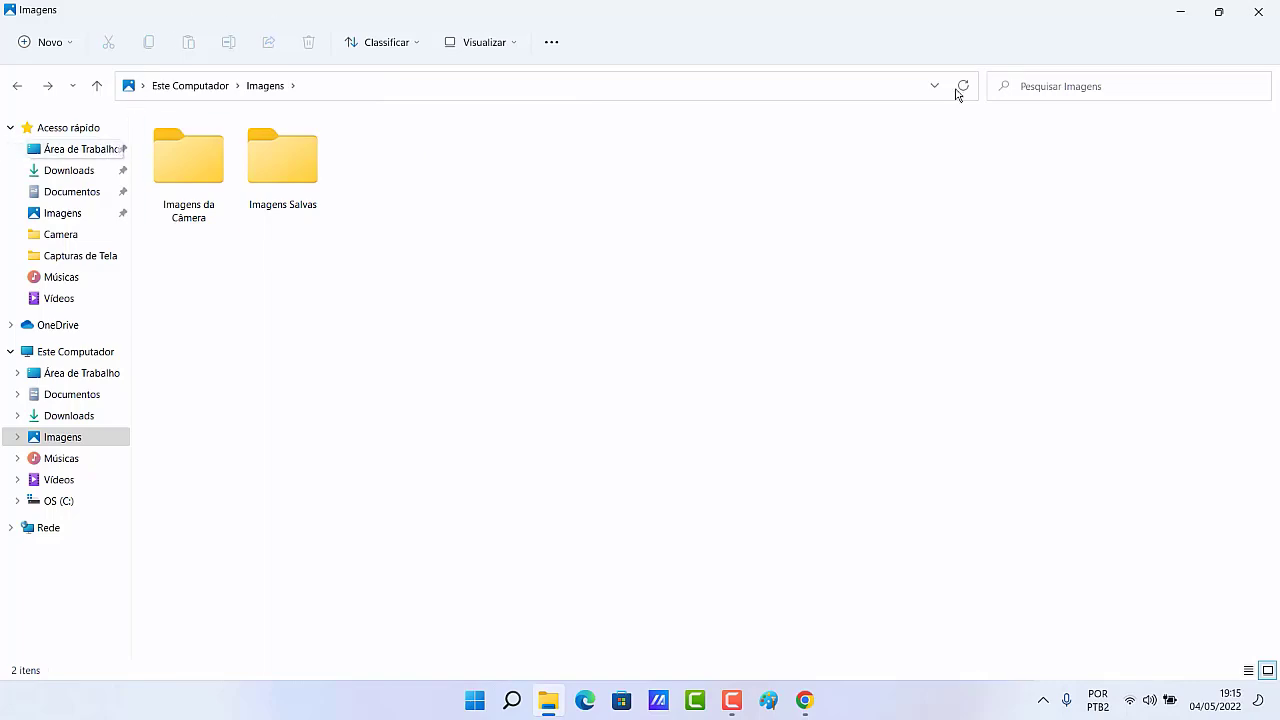
click(1272, 9)
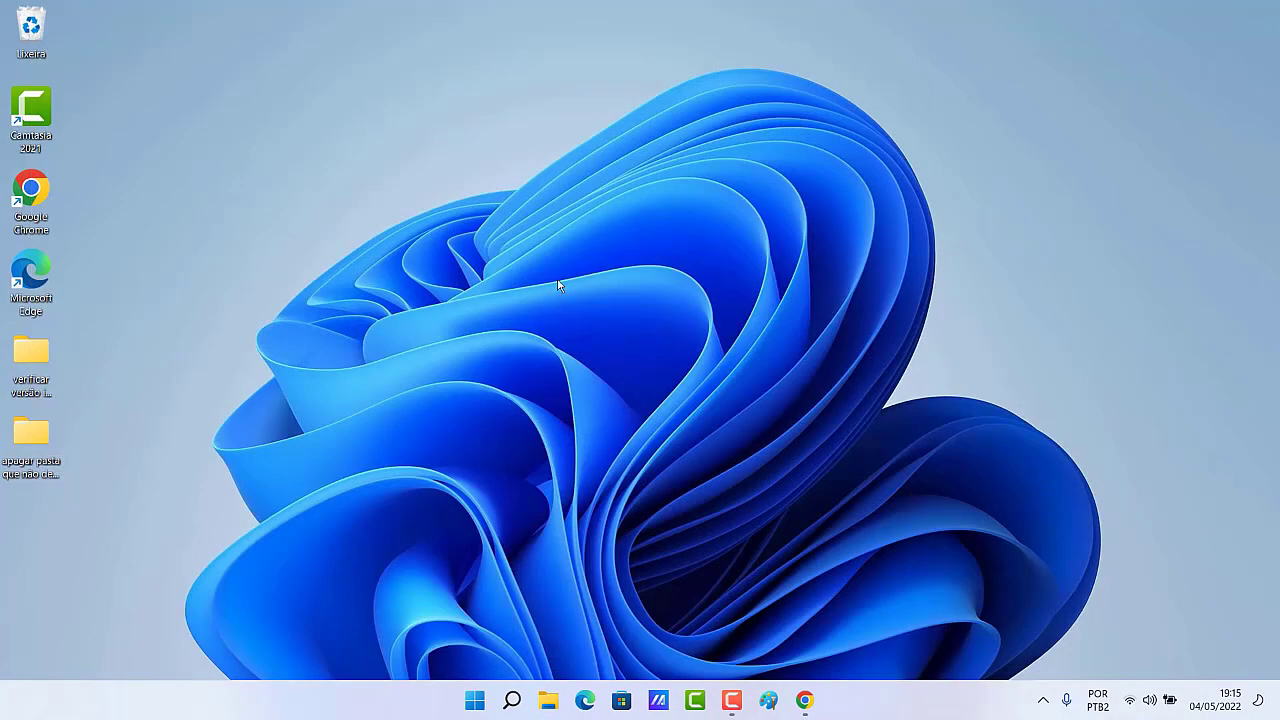
Reopen File Explorer and check the Imagens folder and its subfolders for the hidden Capturas de Tela folder.
click(550, 708)
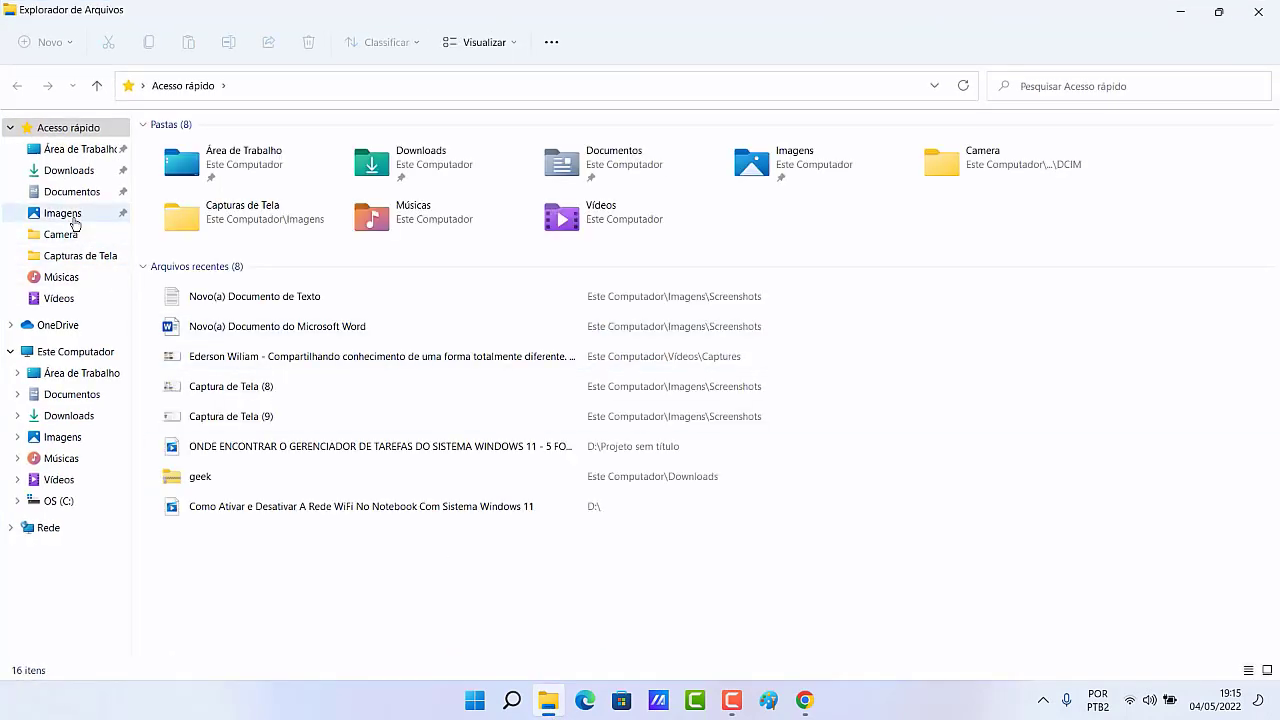
click(62, 213)
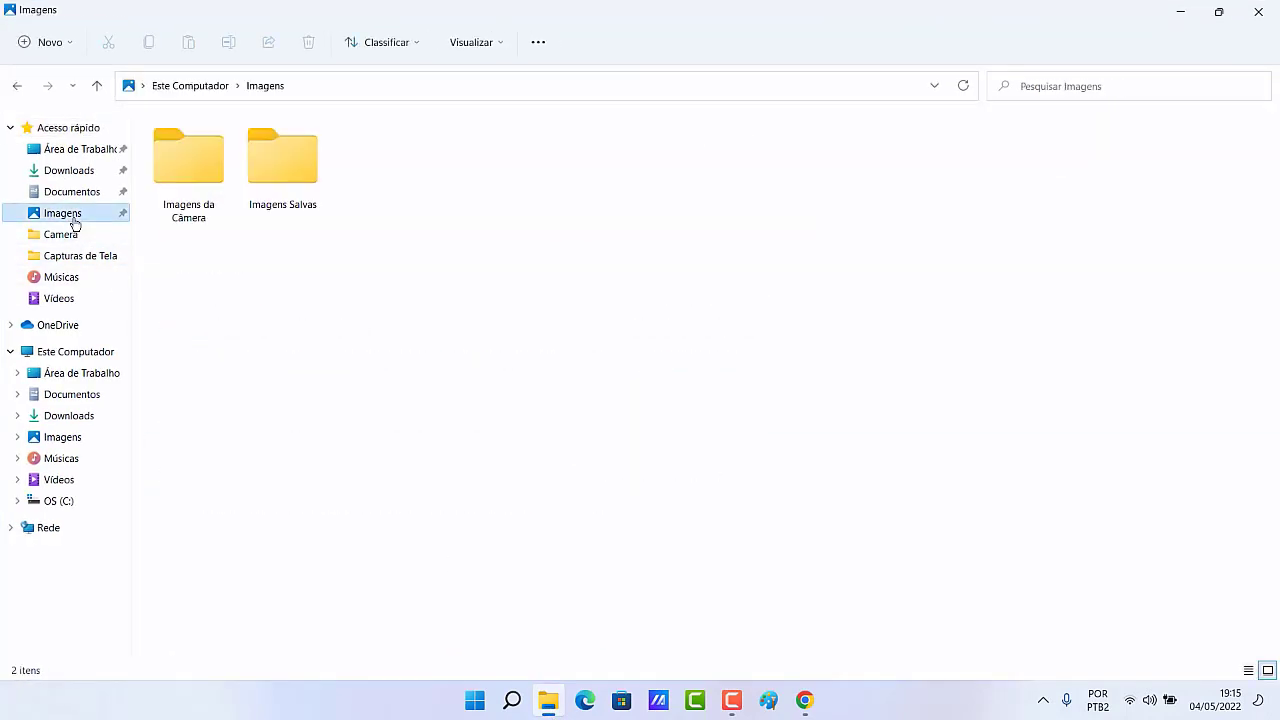
double_click(276, 163)
click(16, 86)
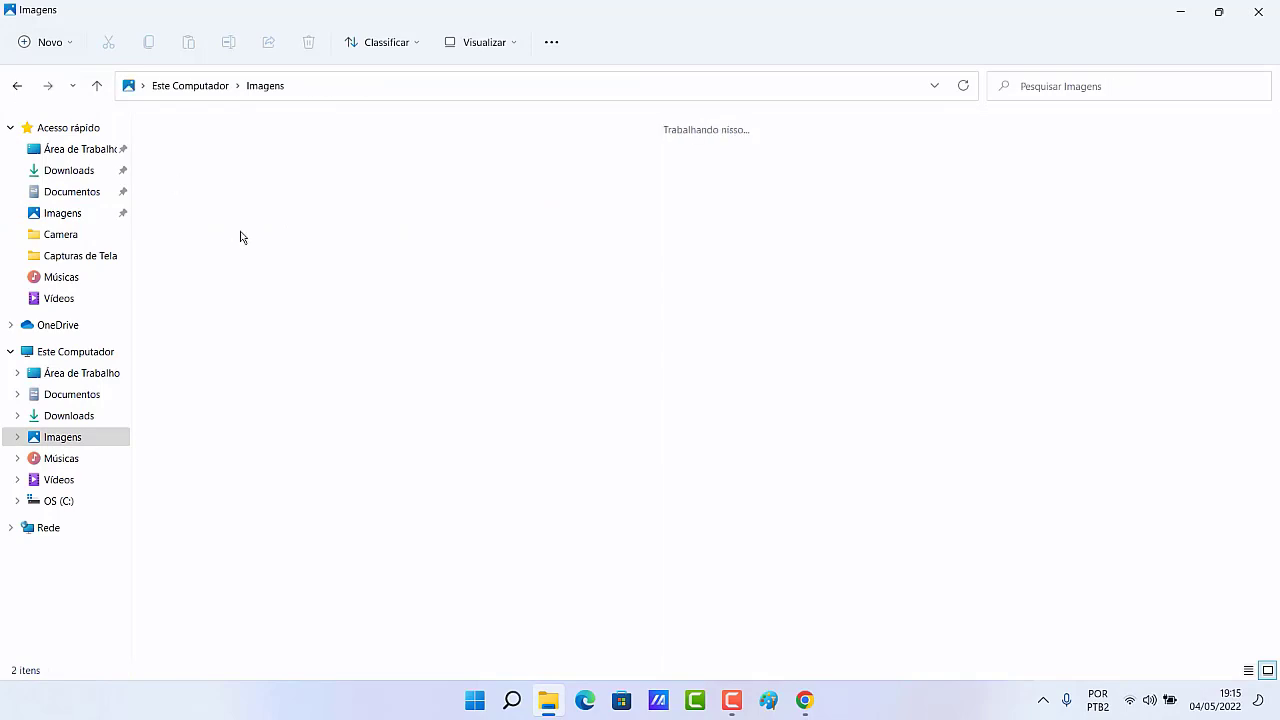
double_click(217, 180)
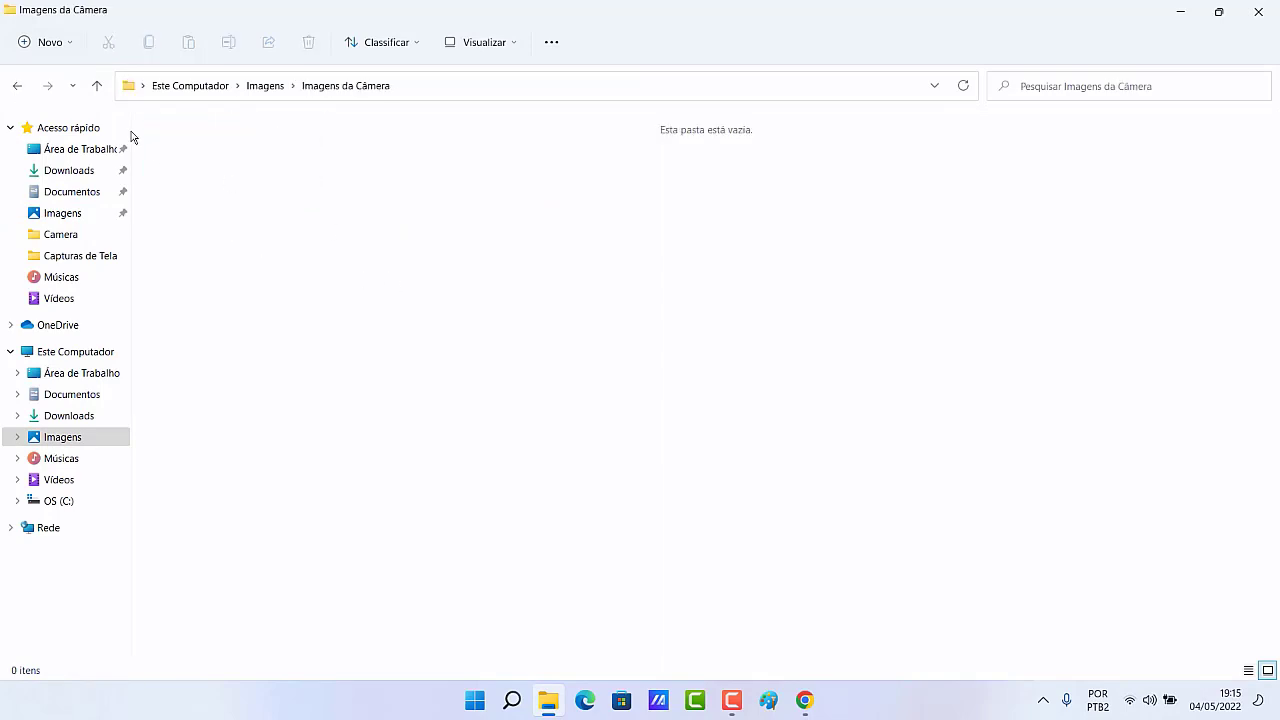
click(16, 86)
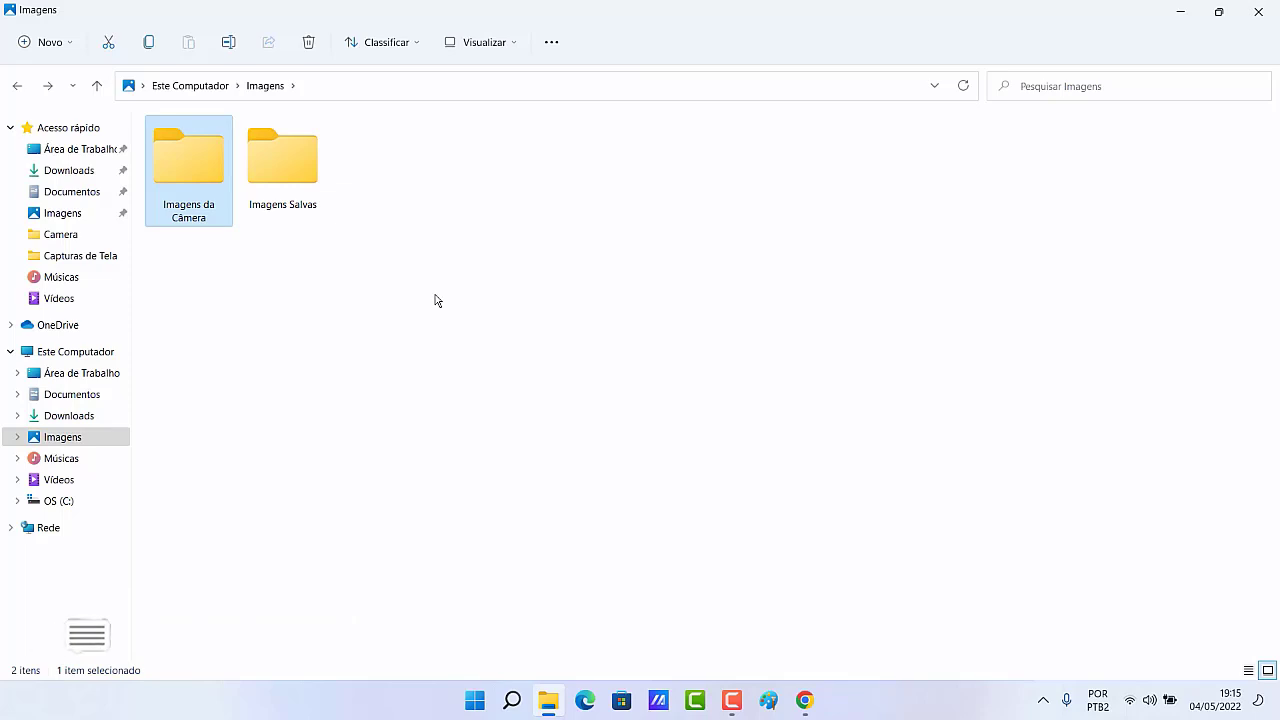
click(440, 330)
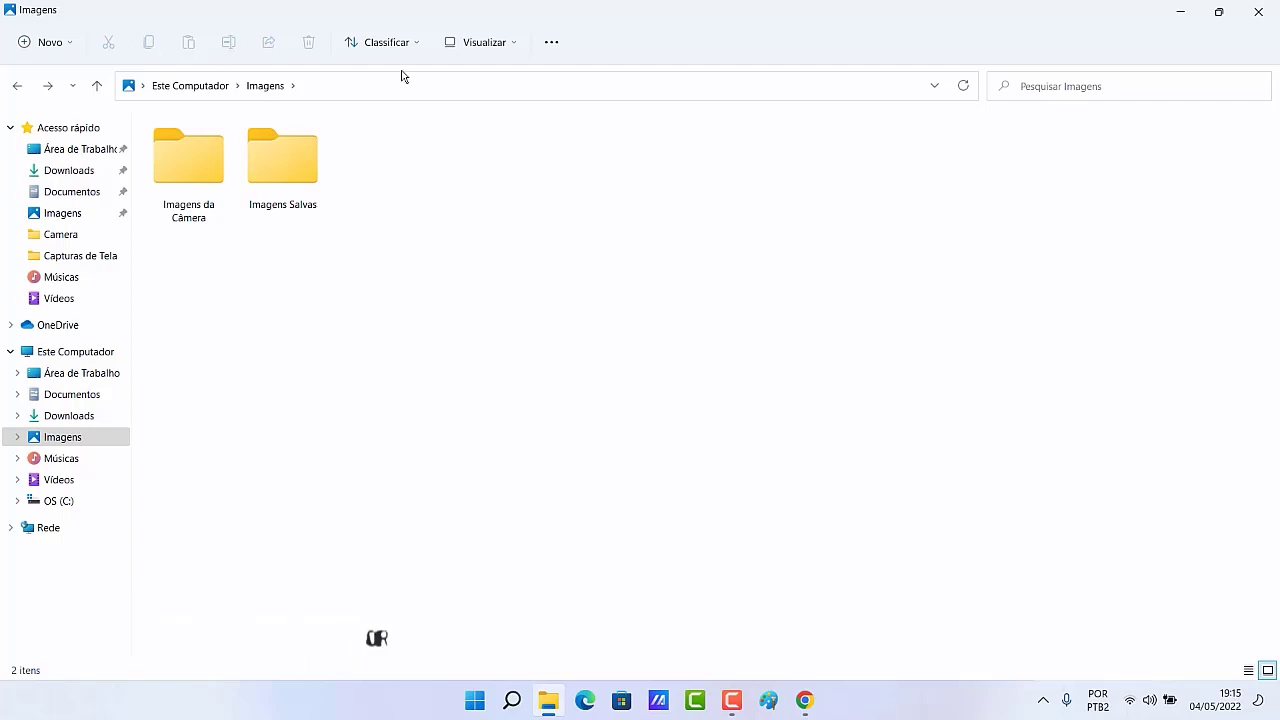
Turn on the display of hidden items (Itens ocultos) and open the hidden Capturas de Tela folder.
click(517, 48)
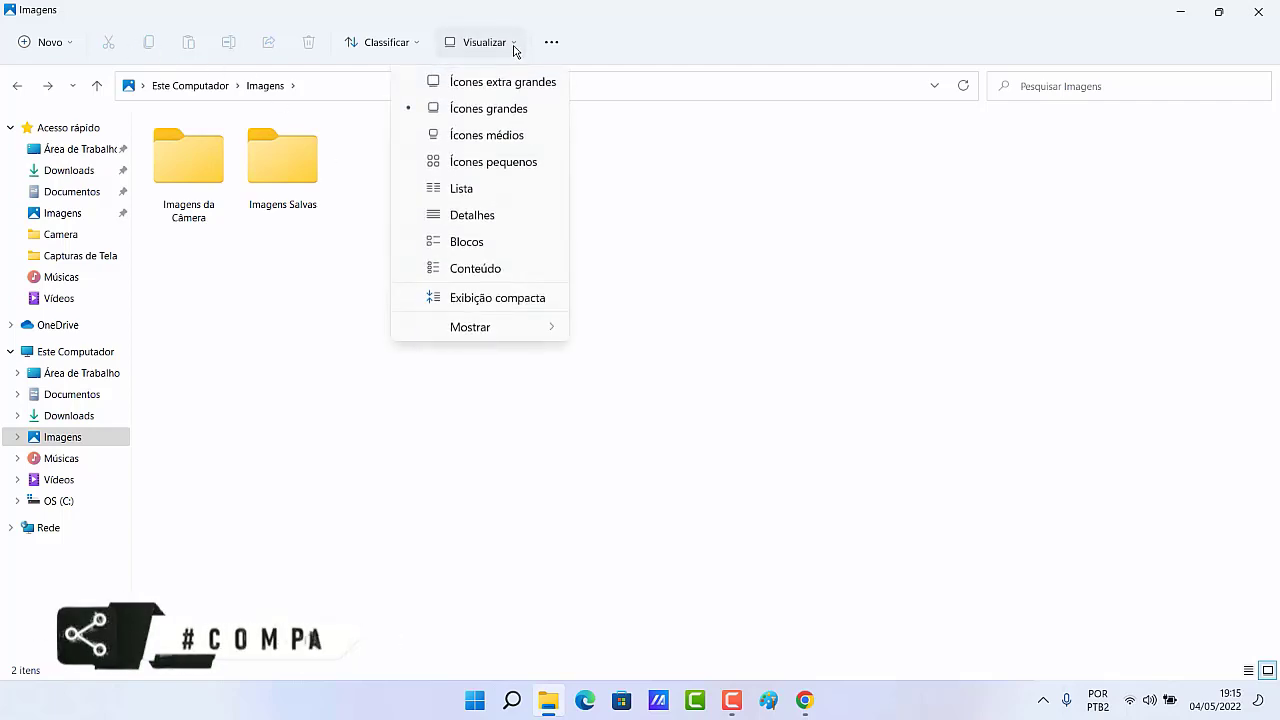
mouse_move(532, 328)
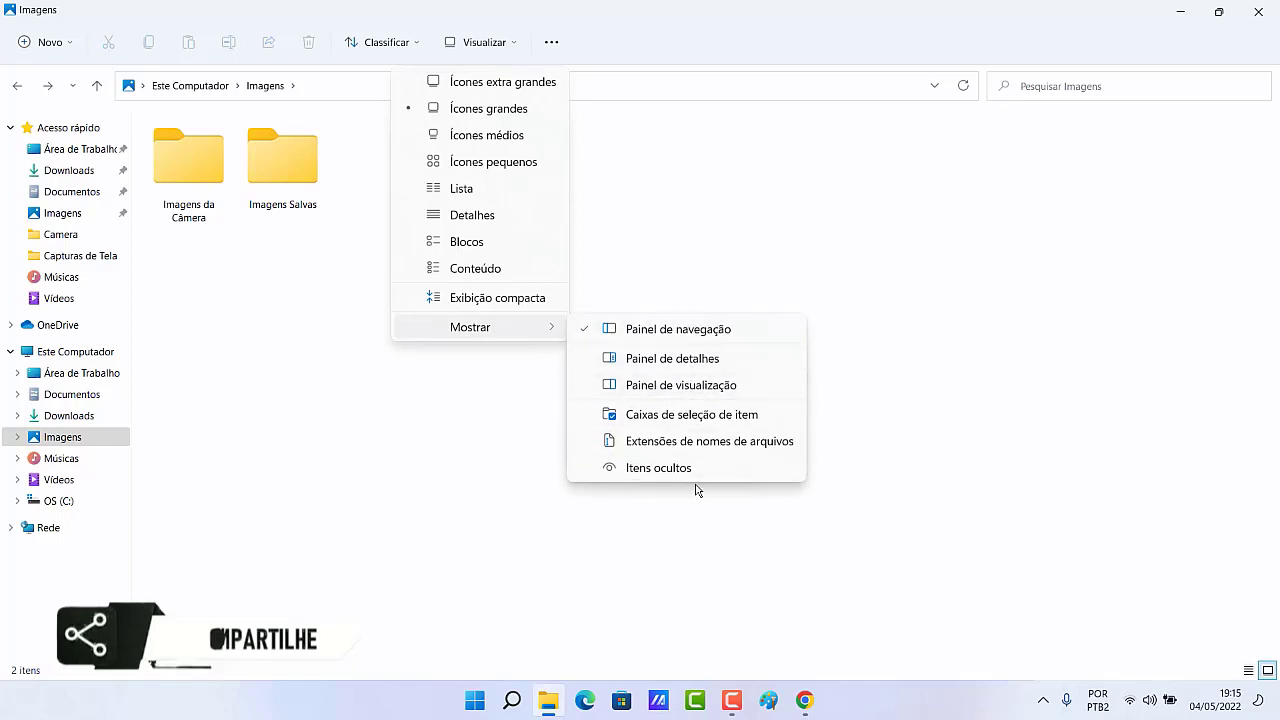
click(699, 470)
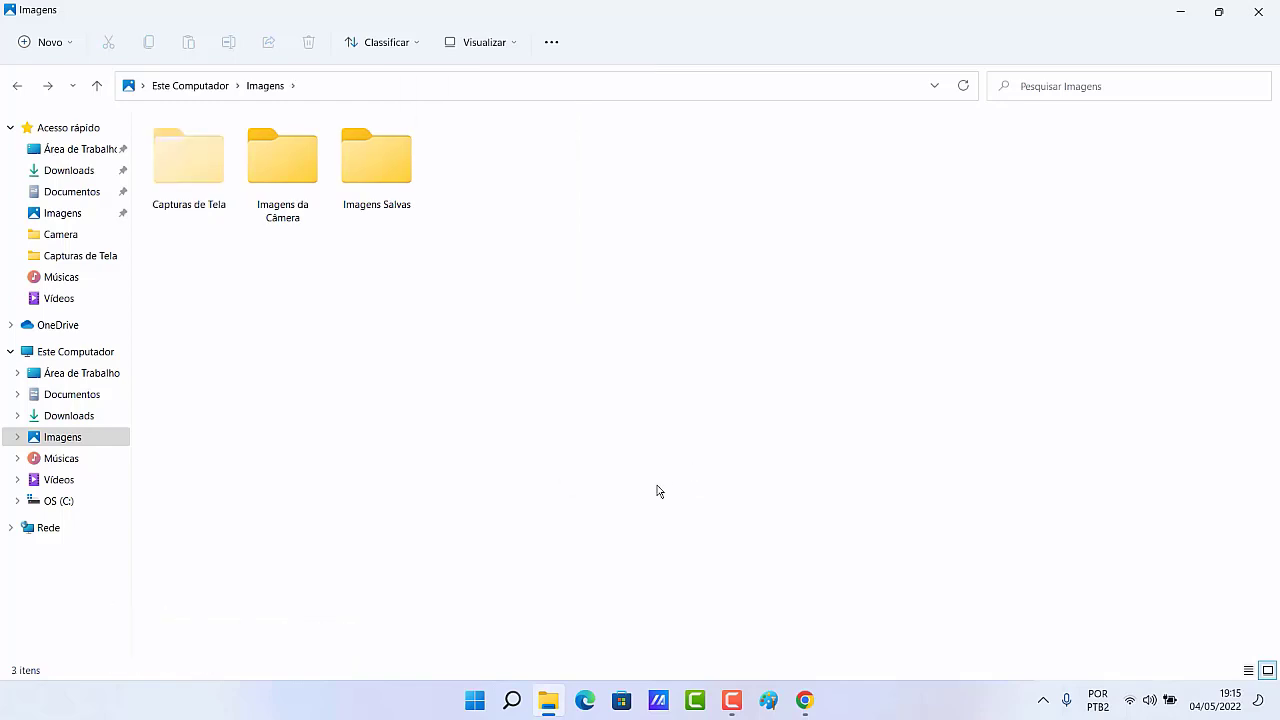
double_click(186, 174)
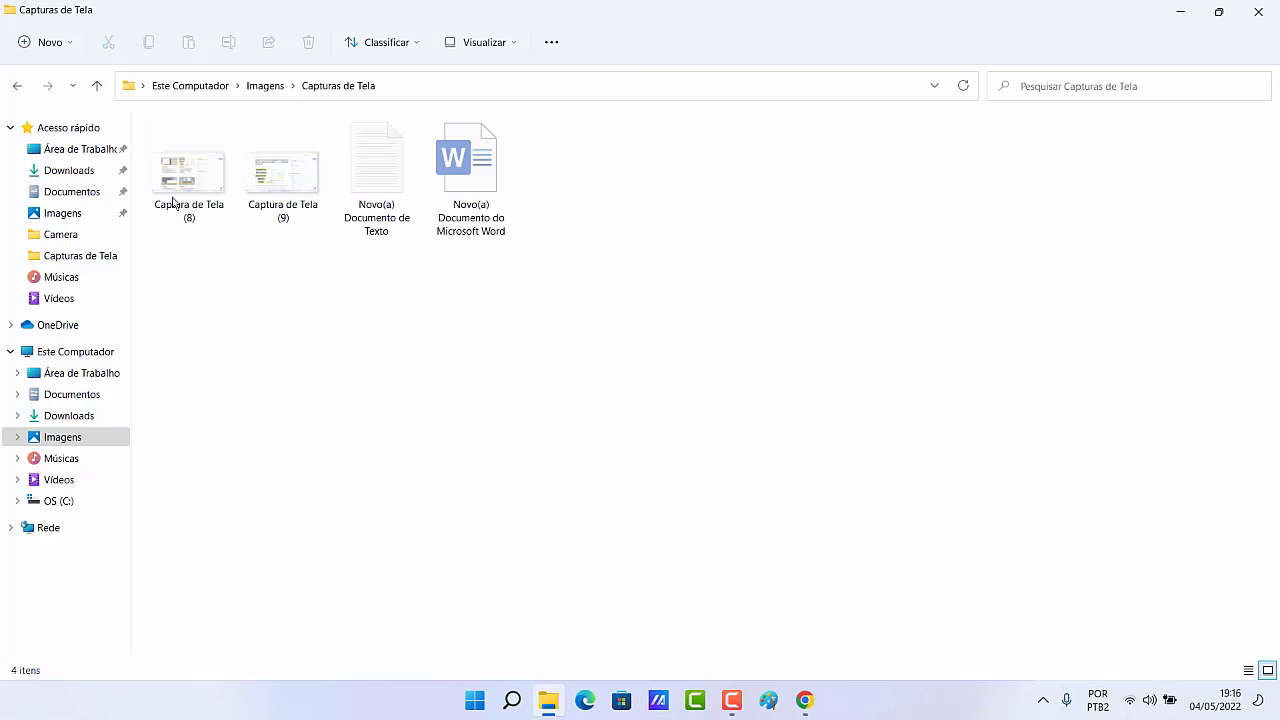
Remove the hidden attribute (Oculto) from the Capturas de Tela folder in Imagens, applying the change to its subfolders and files.
click(16, 87)
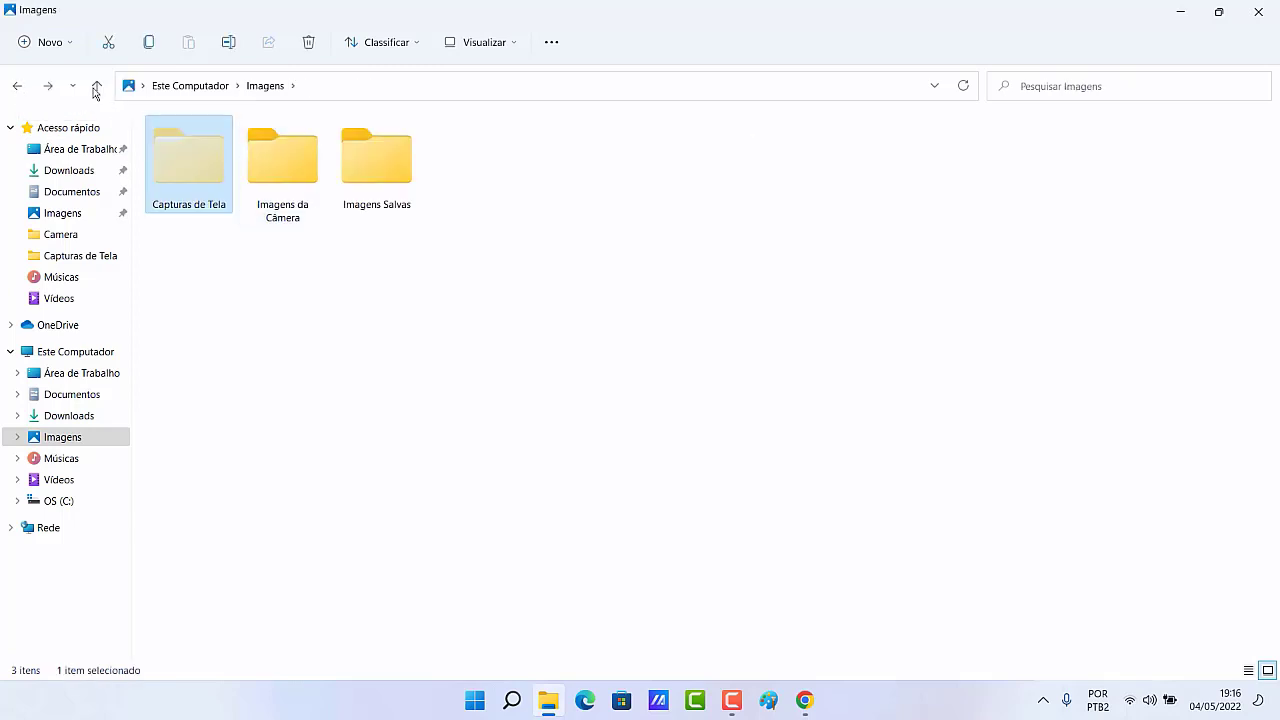
right_click(196, 165)
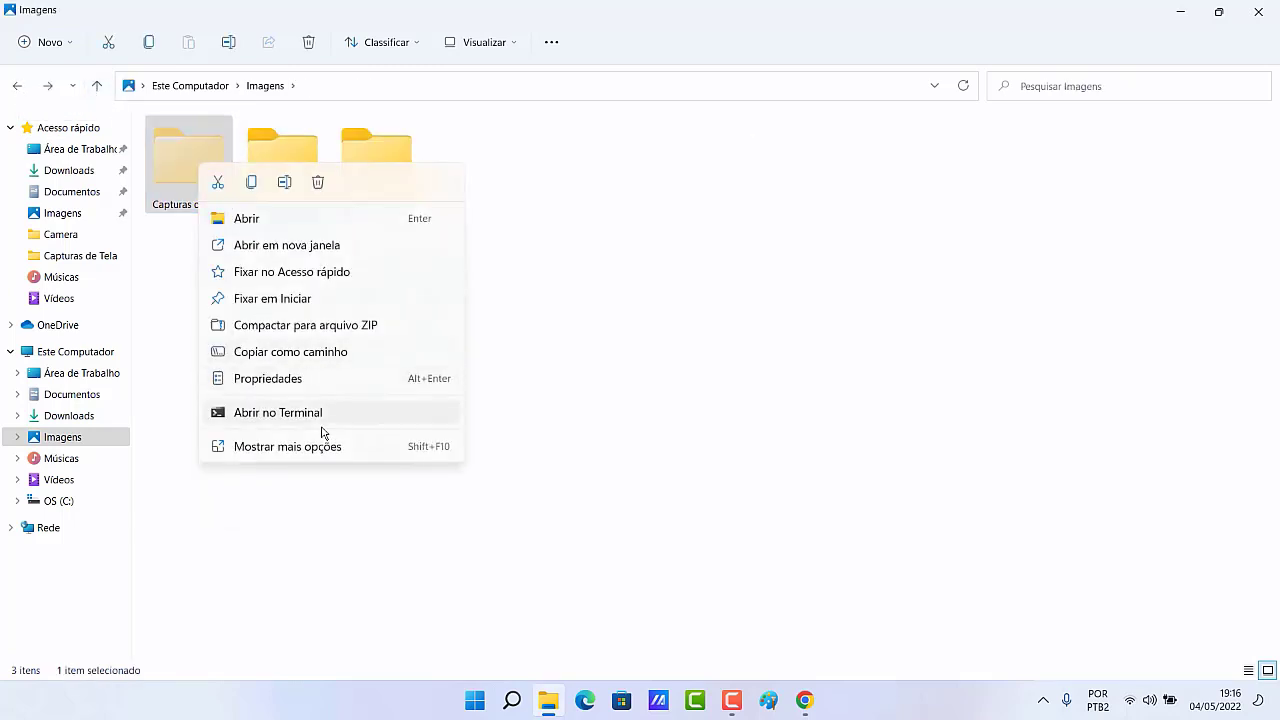
click(296, 384)
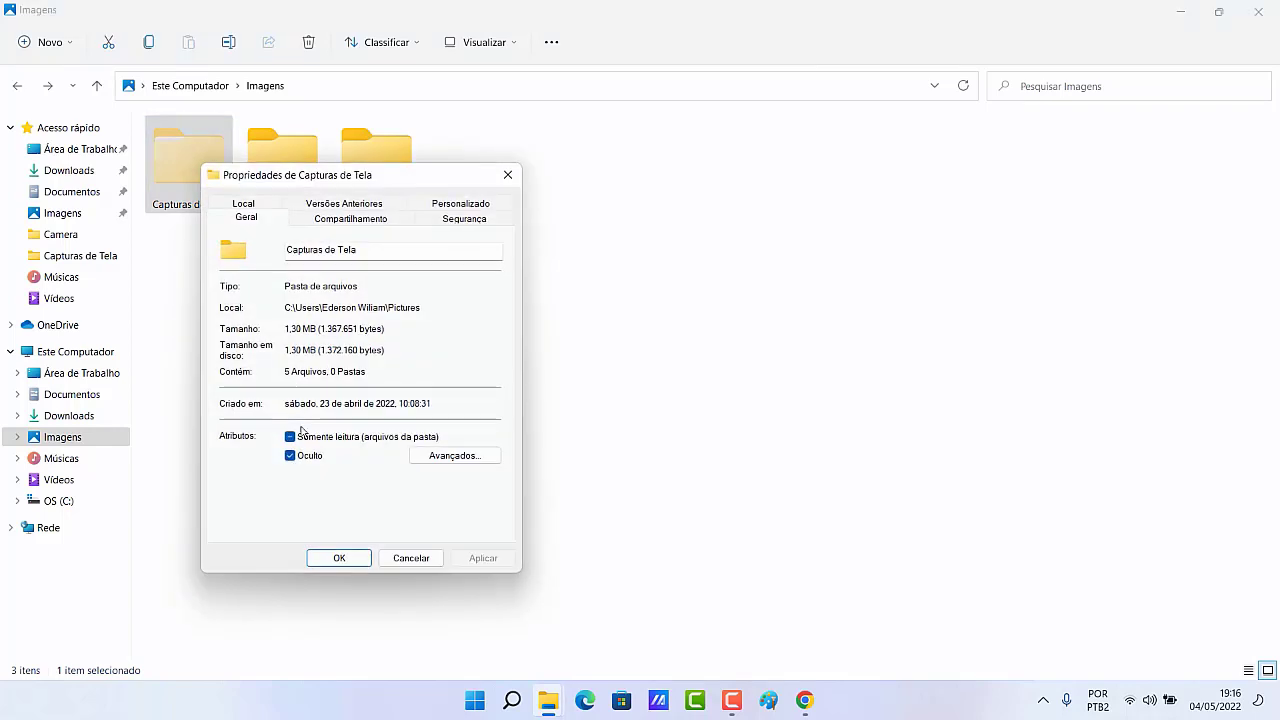
click(294, 461)
click(486, 558)
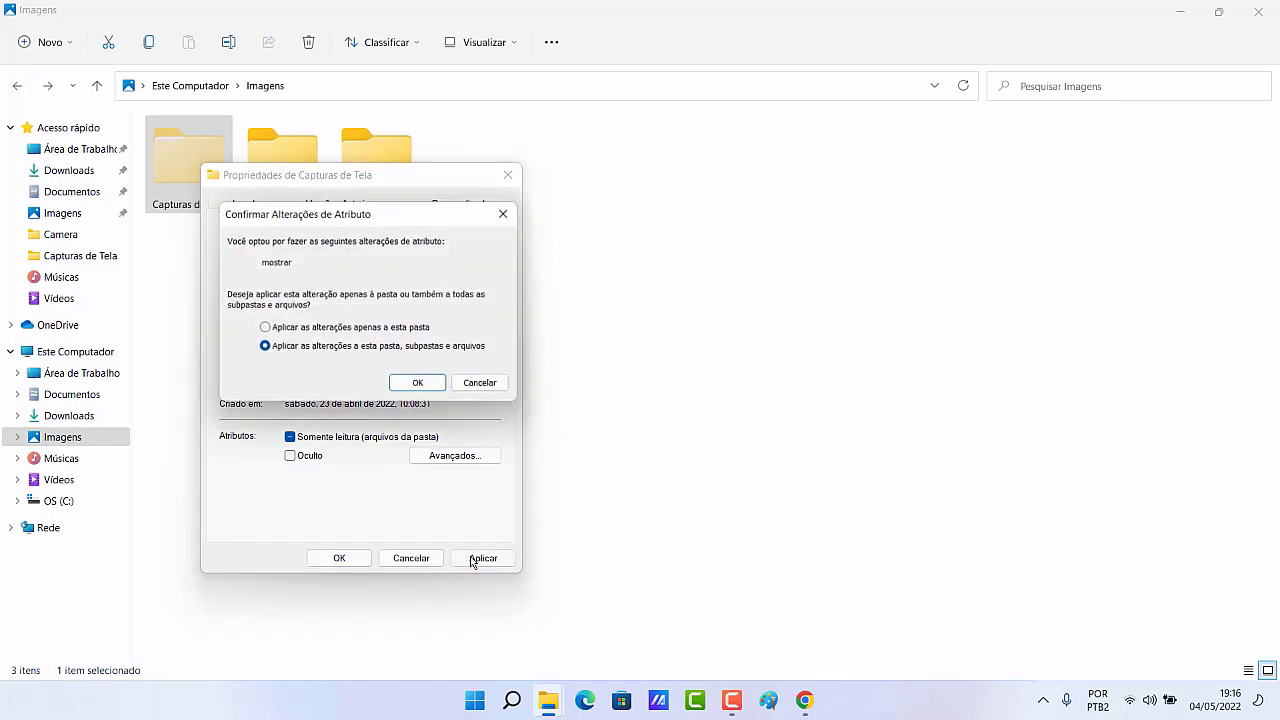
click(428, 383)
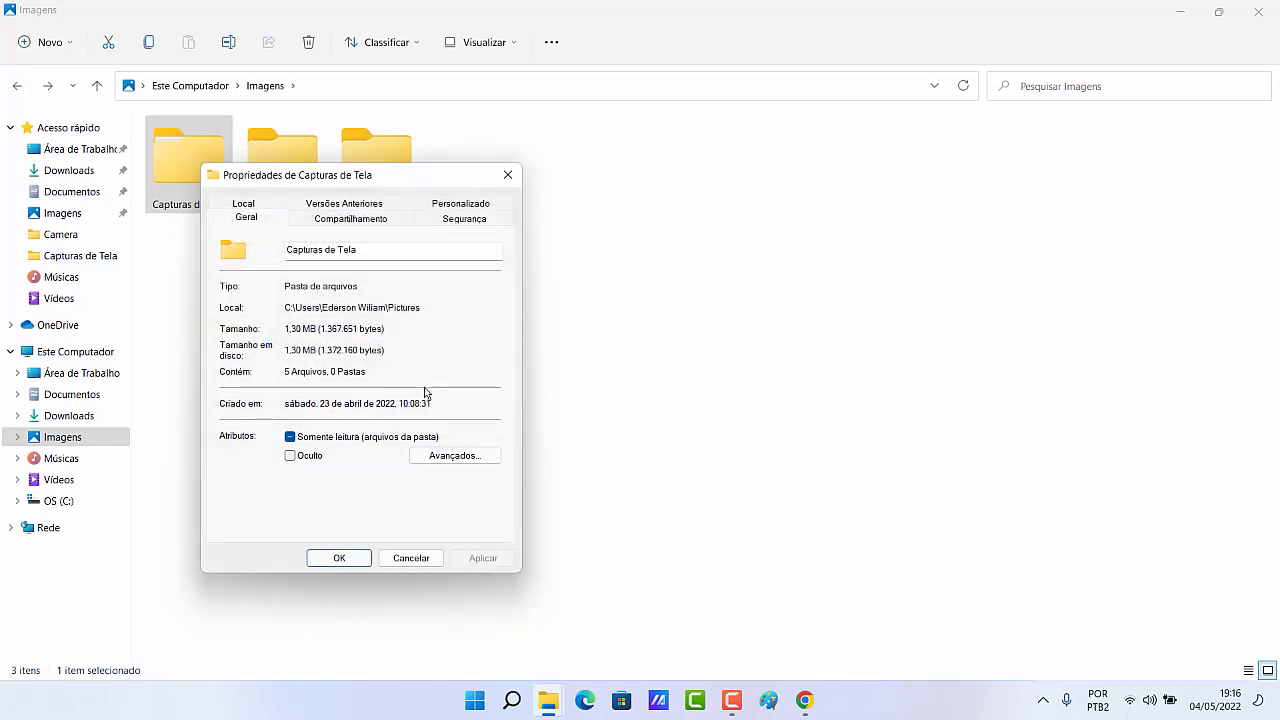
click(340, 558)
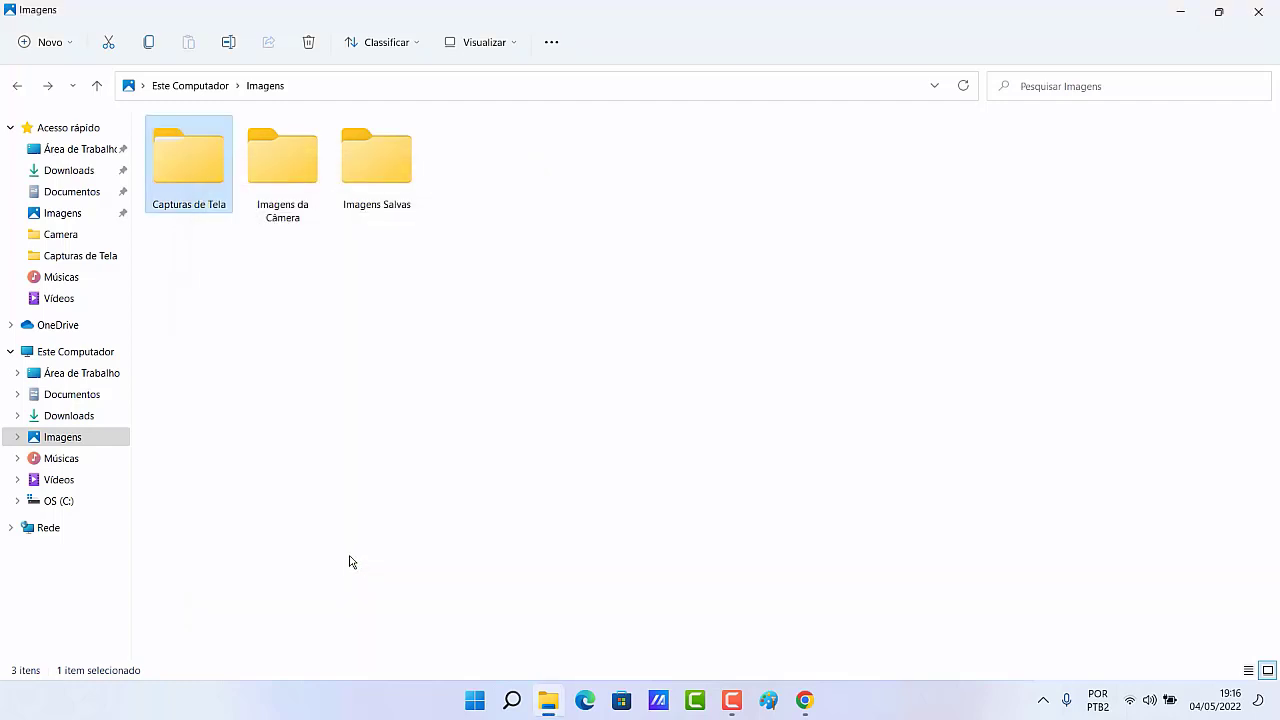
Turn off the display of hidden items (Itens ocultos) in the Imagens folder and close File Explorer.
click(322, 391)
click(510, 46)
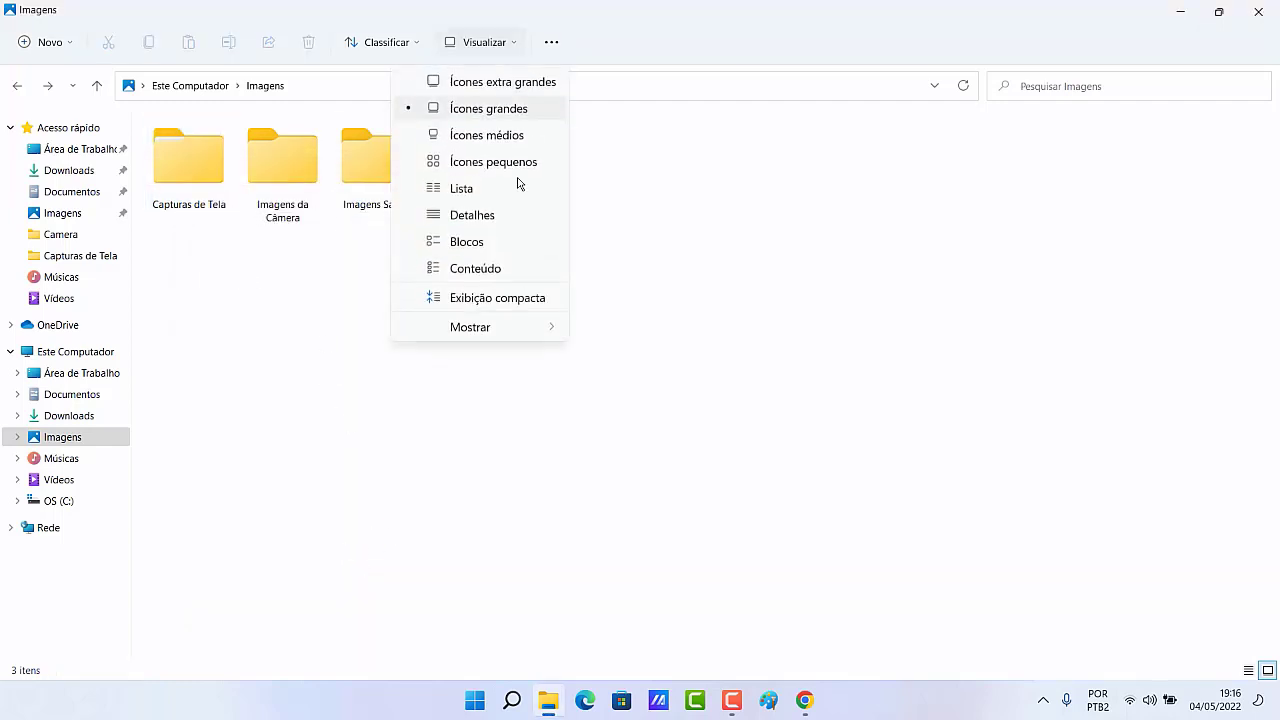
mouse_move(549, 331)
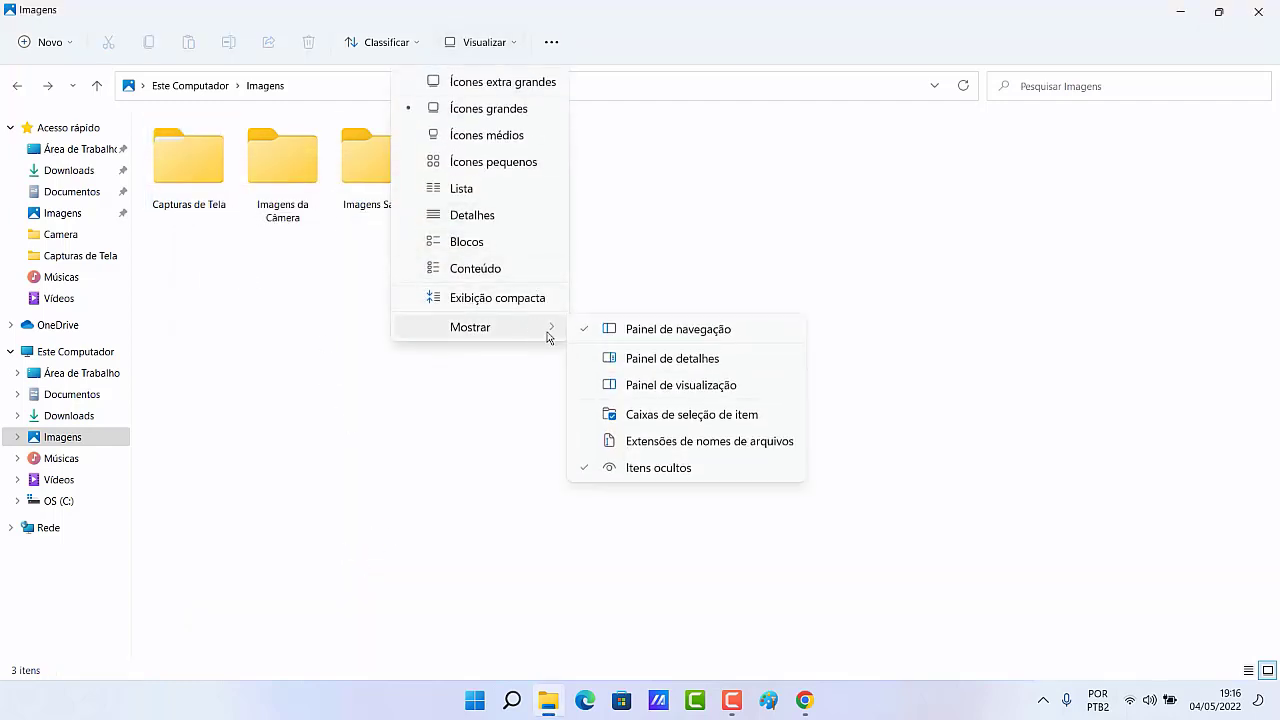
click(702, 472)
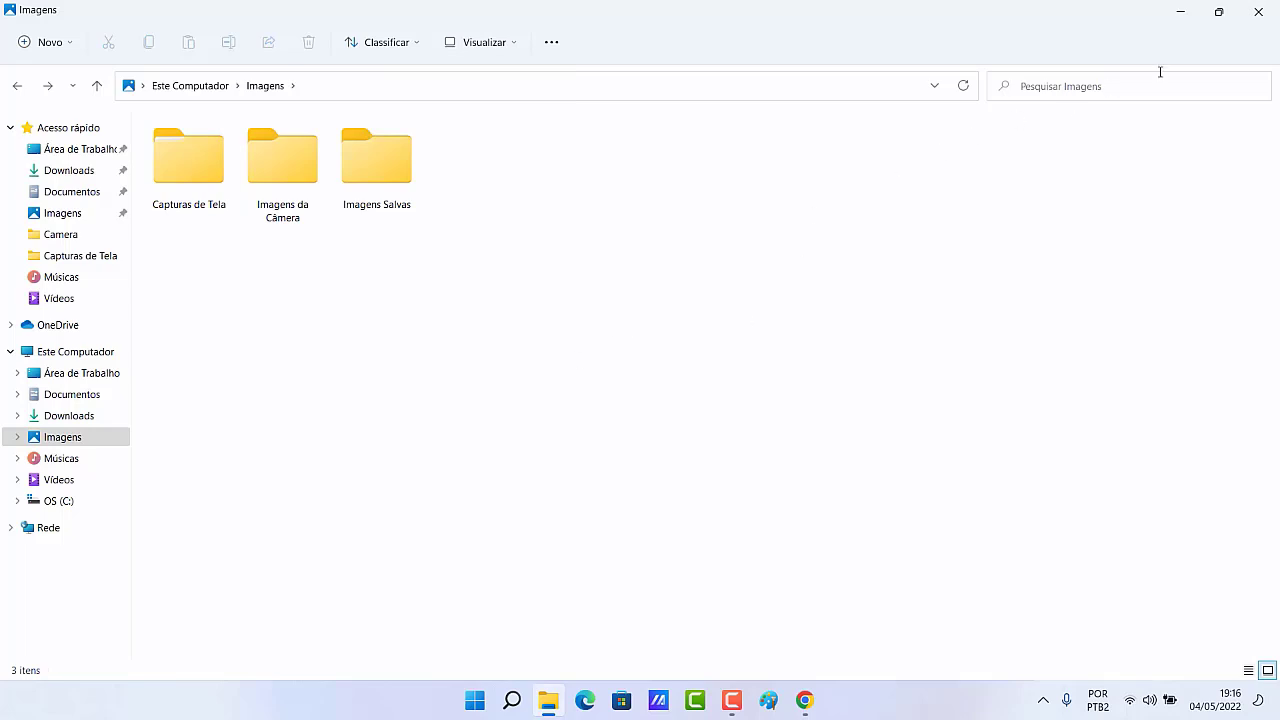
click(1258, 11)
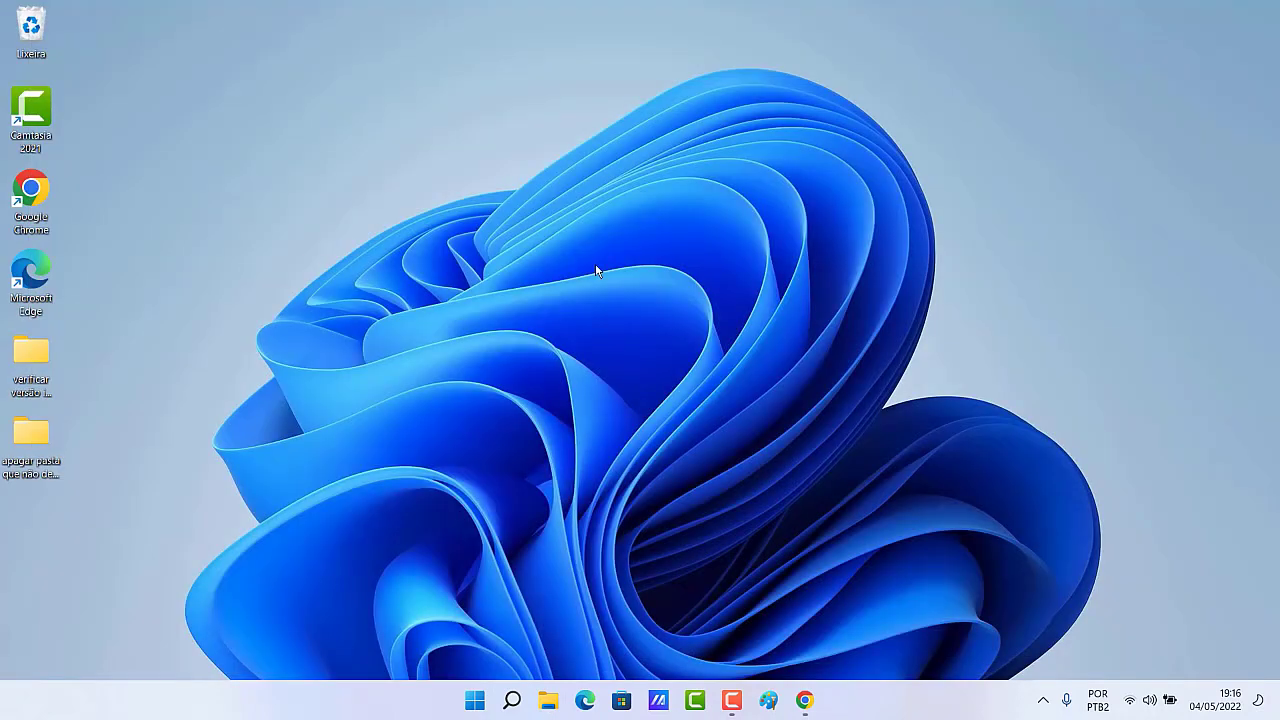